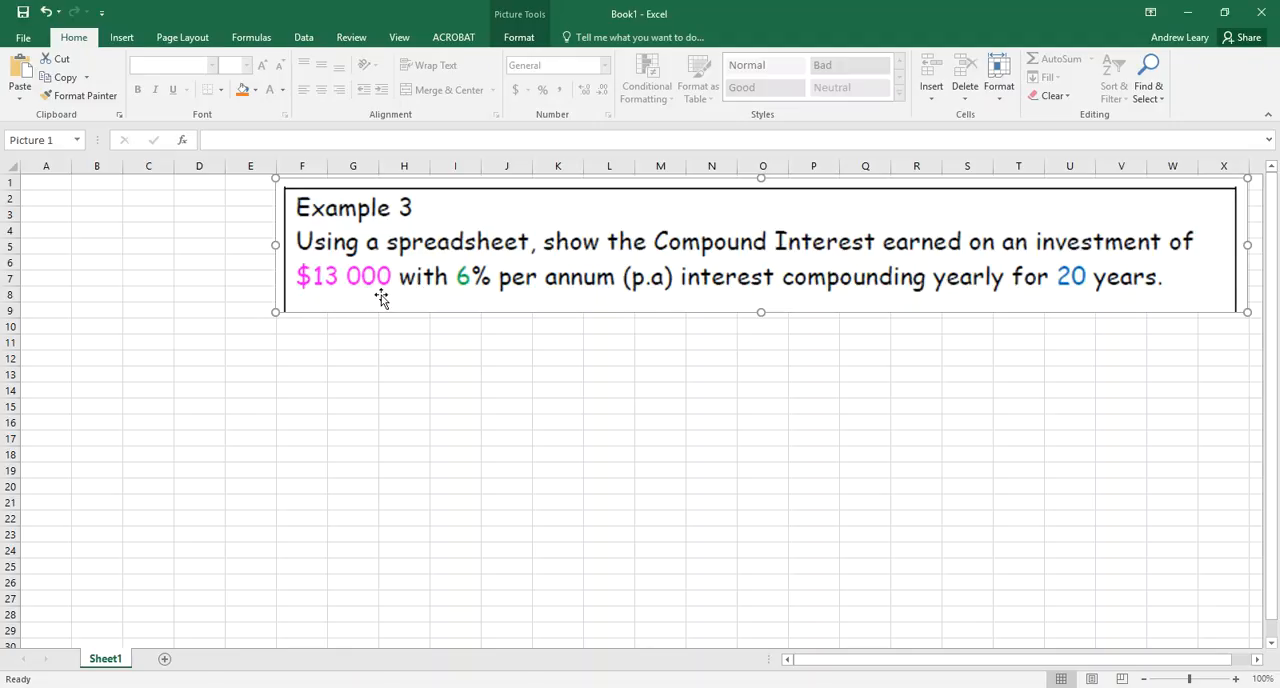
Enter 13000 in cell A1 and format it as Currency
click(47, 189)
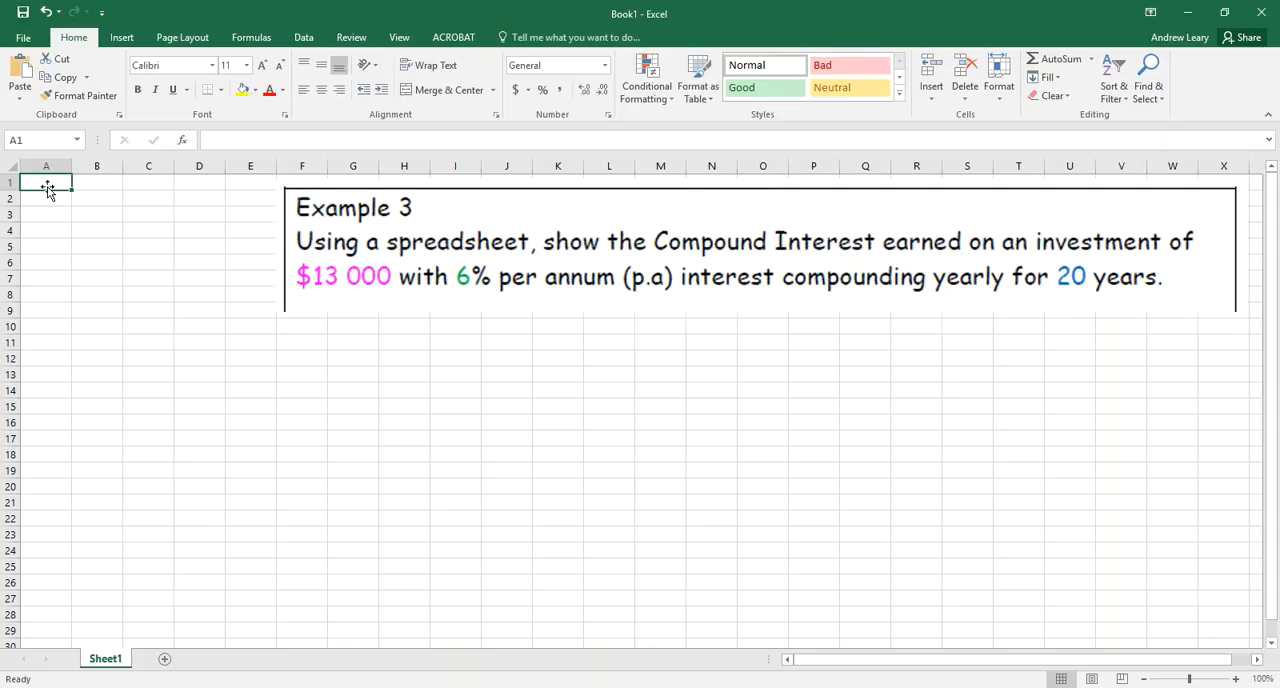
text(13000)
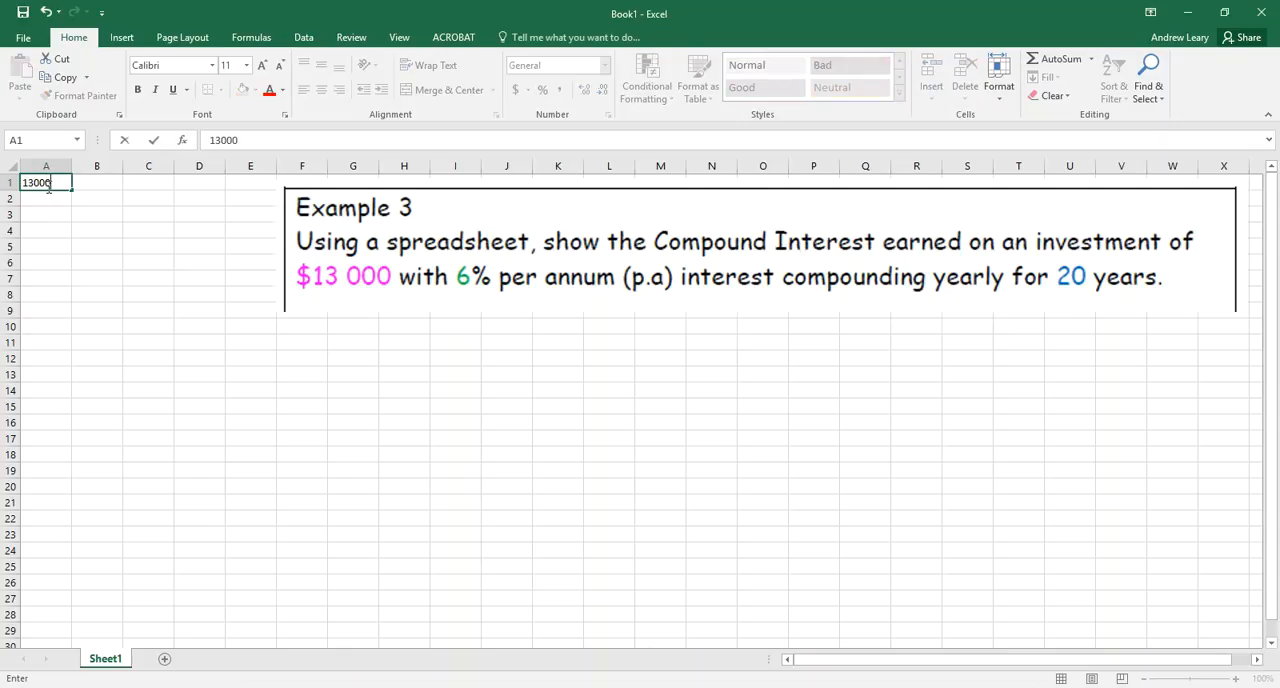
key(Return)
click(47, 183)
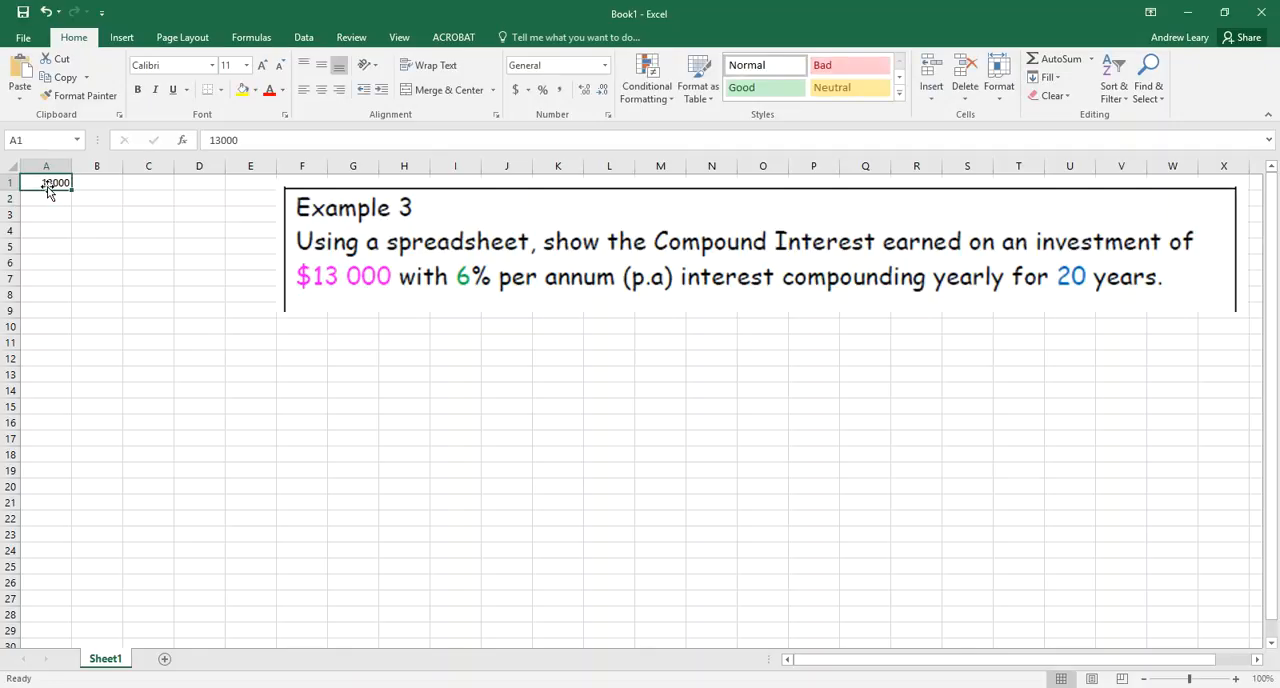
click(517, 90)
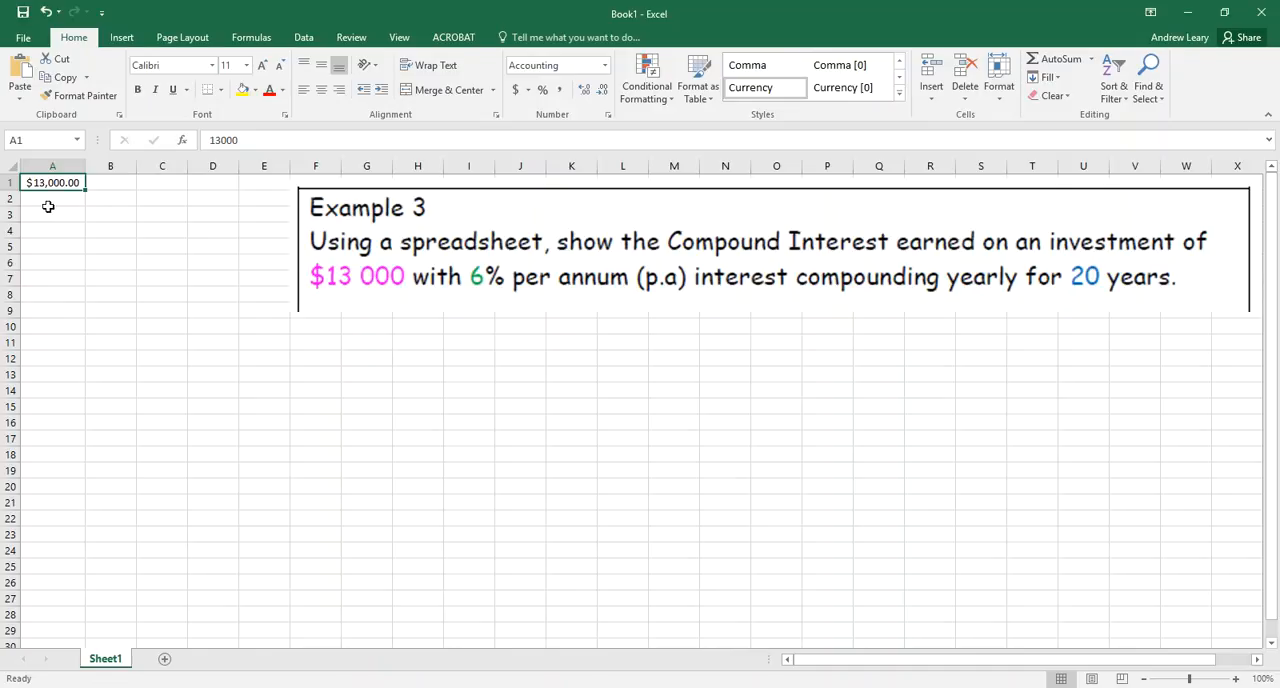
click(605, 67)
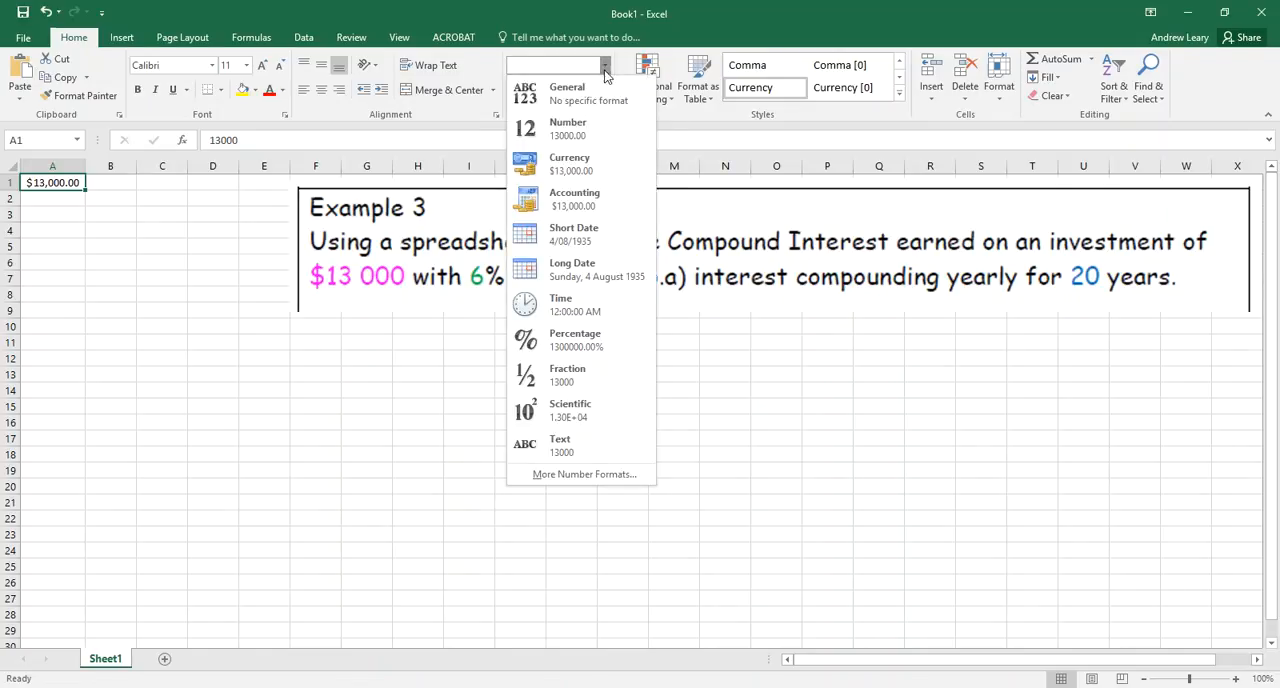
click(567, 165)
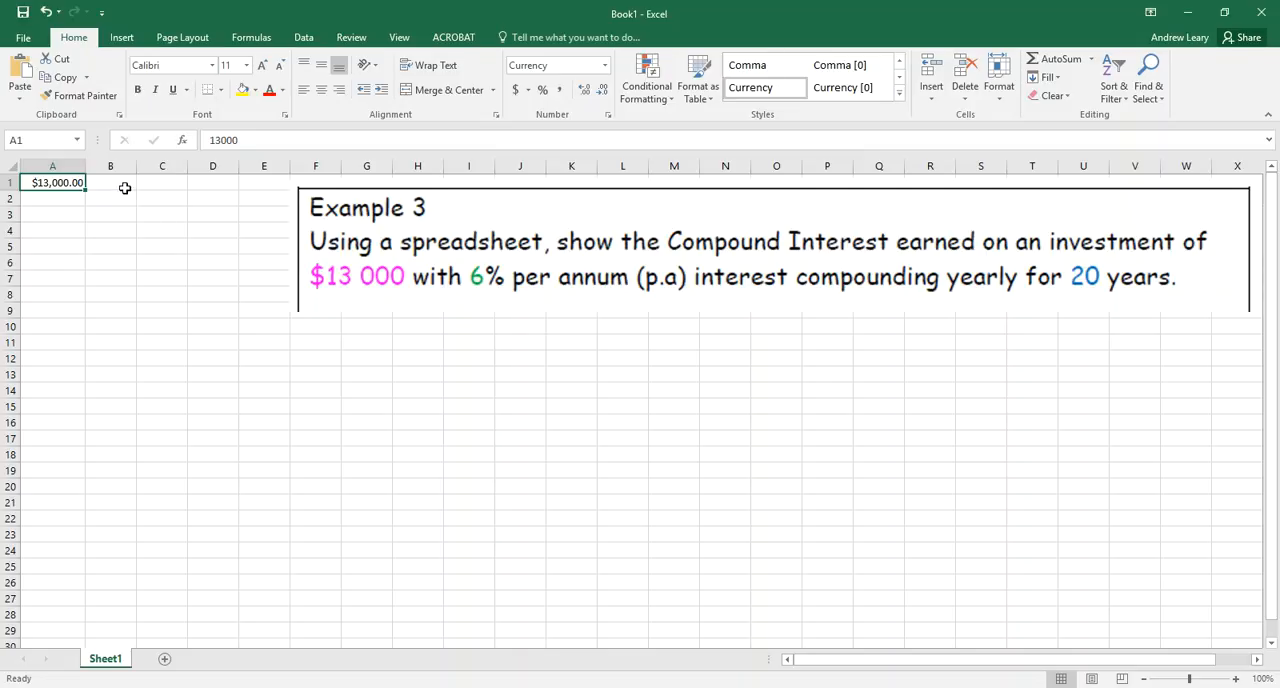
Enter the formula =A1*(1+6/100) in cell A2 to calculate the balance after one year
click(62, 200)
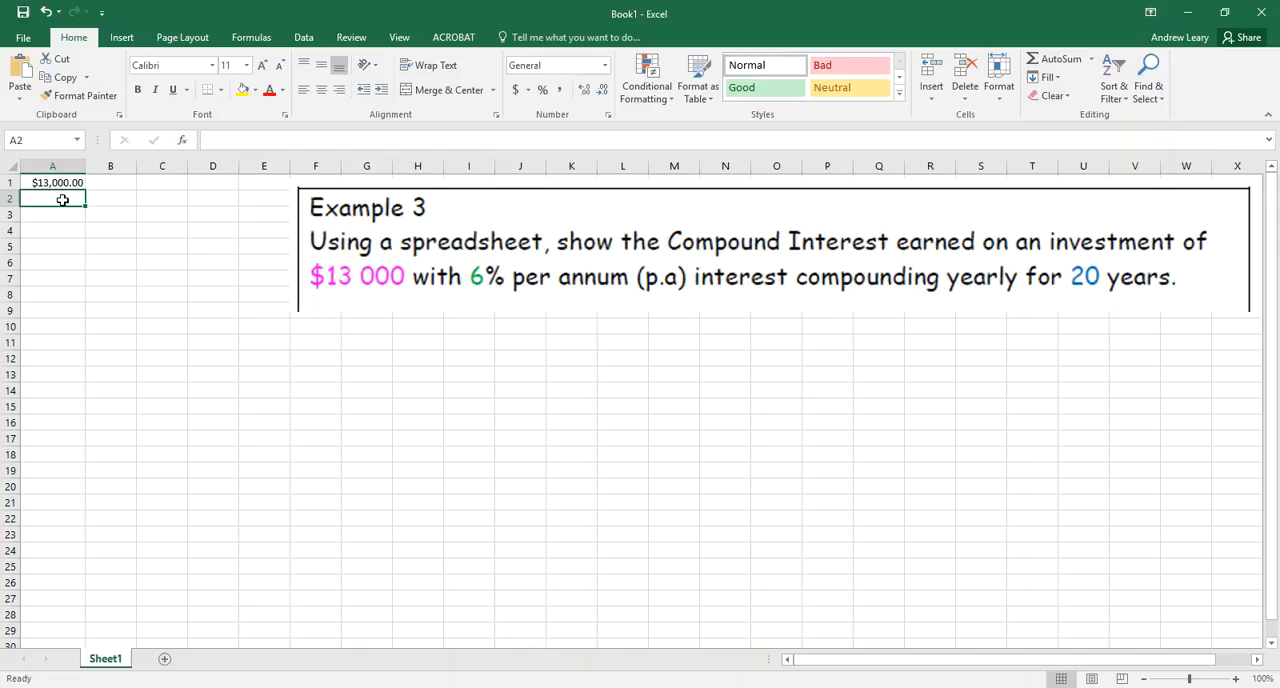
text(=)
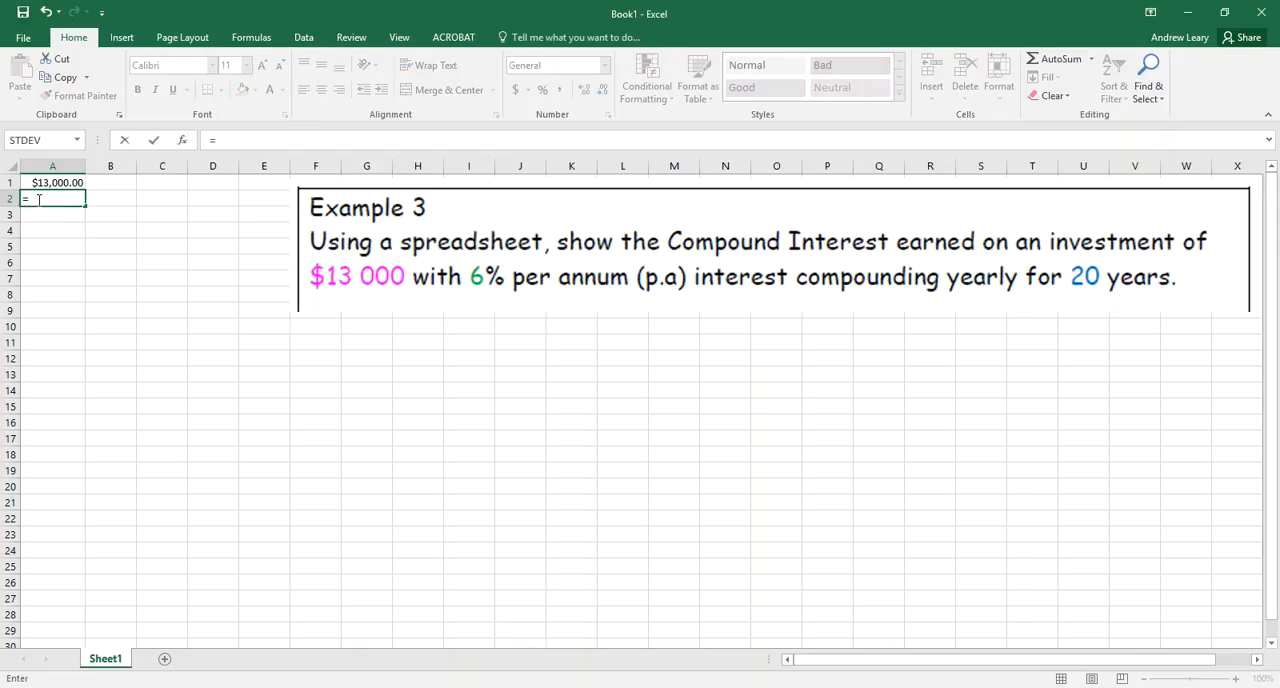
click(46, 182)
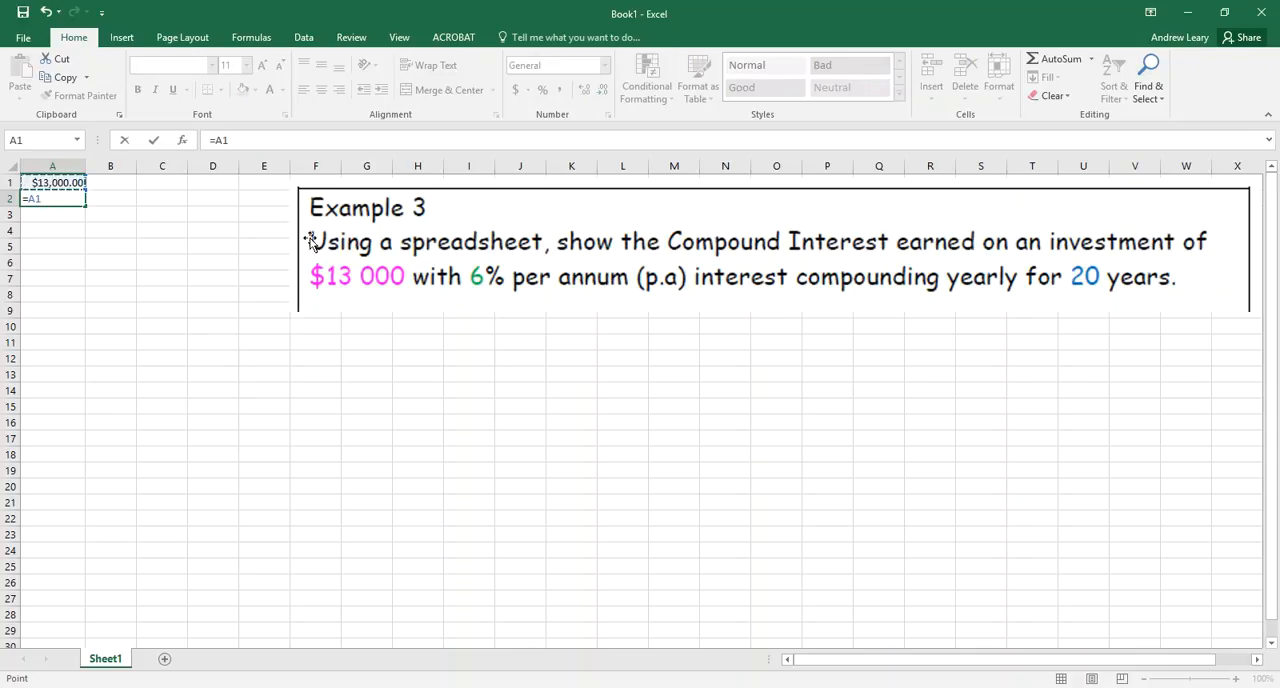
click(276, 146)
text(*(1+6/100)
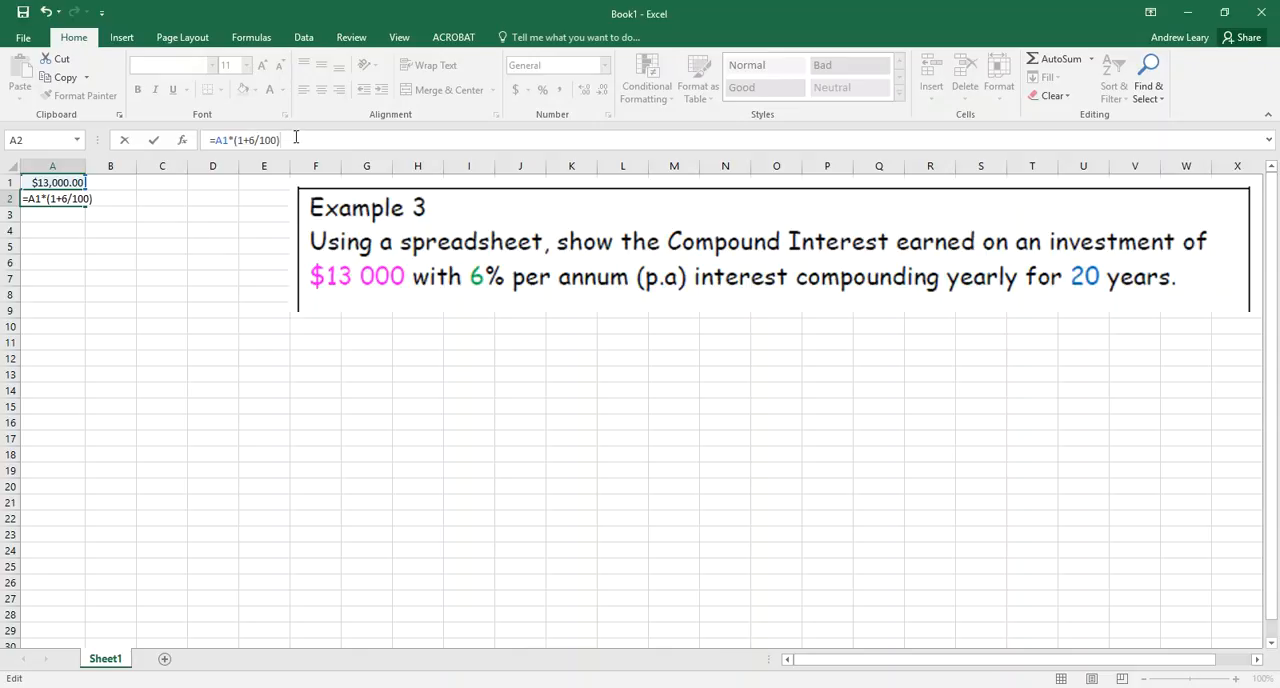
key(Return)
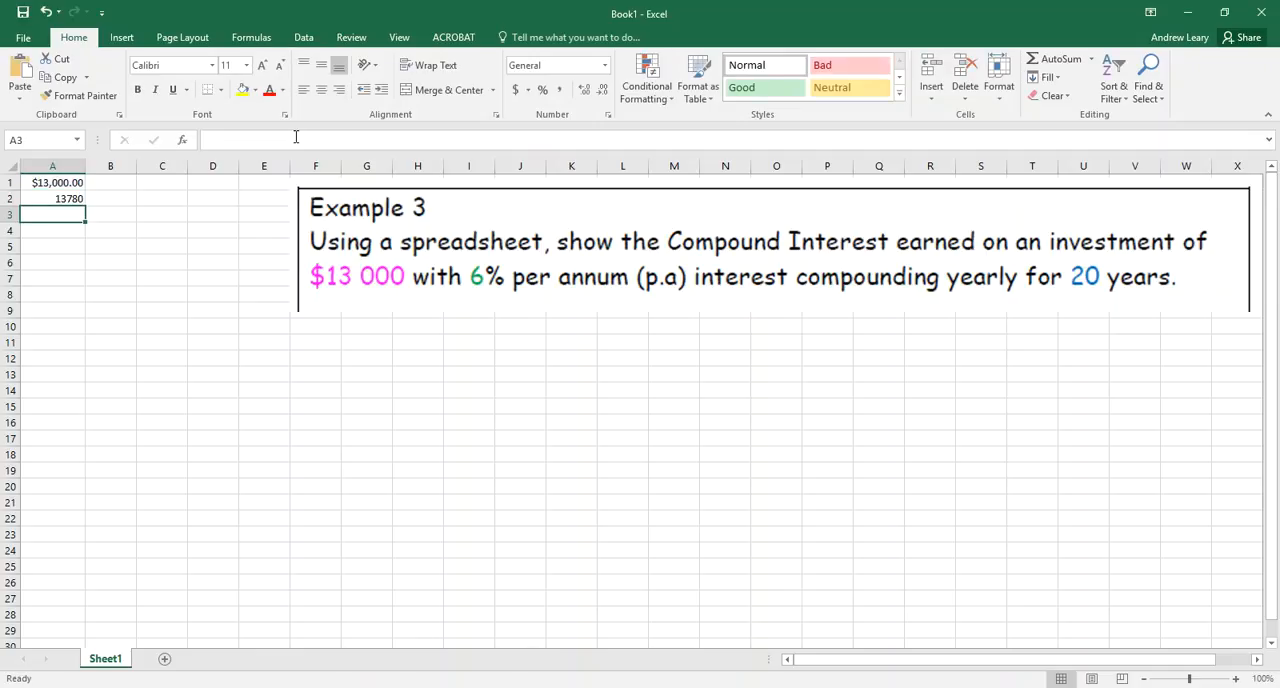
Format the formula result in cell A2 as Currency
key(Up)
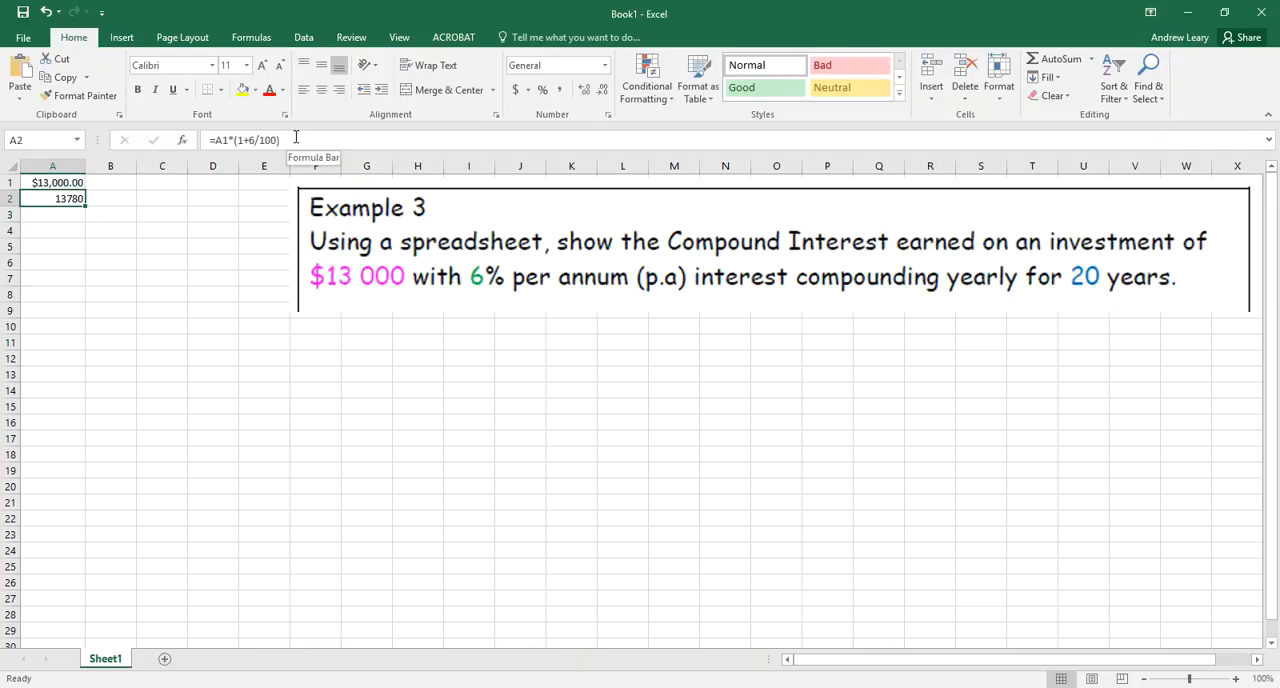
click(517, 91)
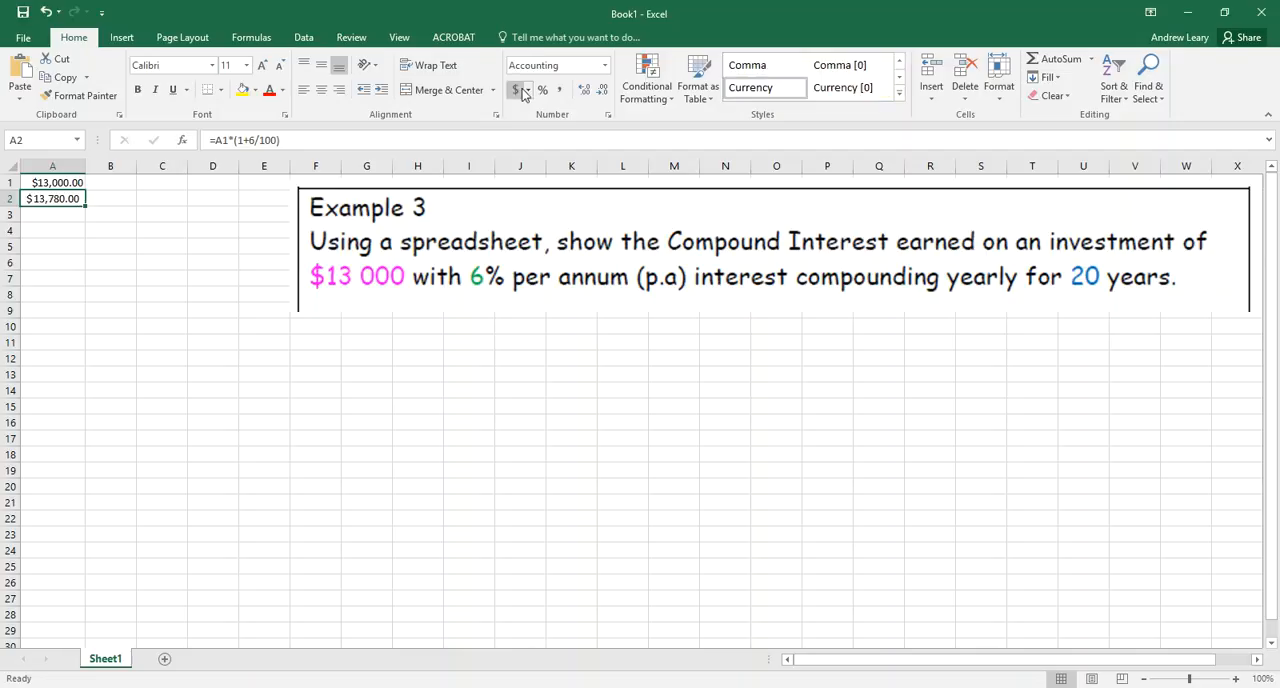
click(604, 65)
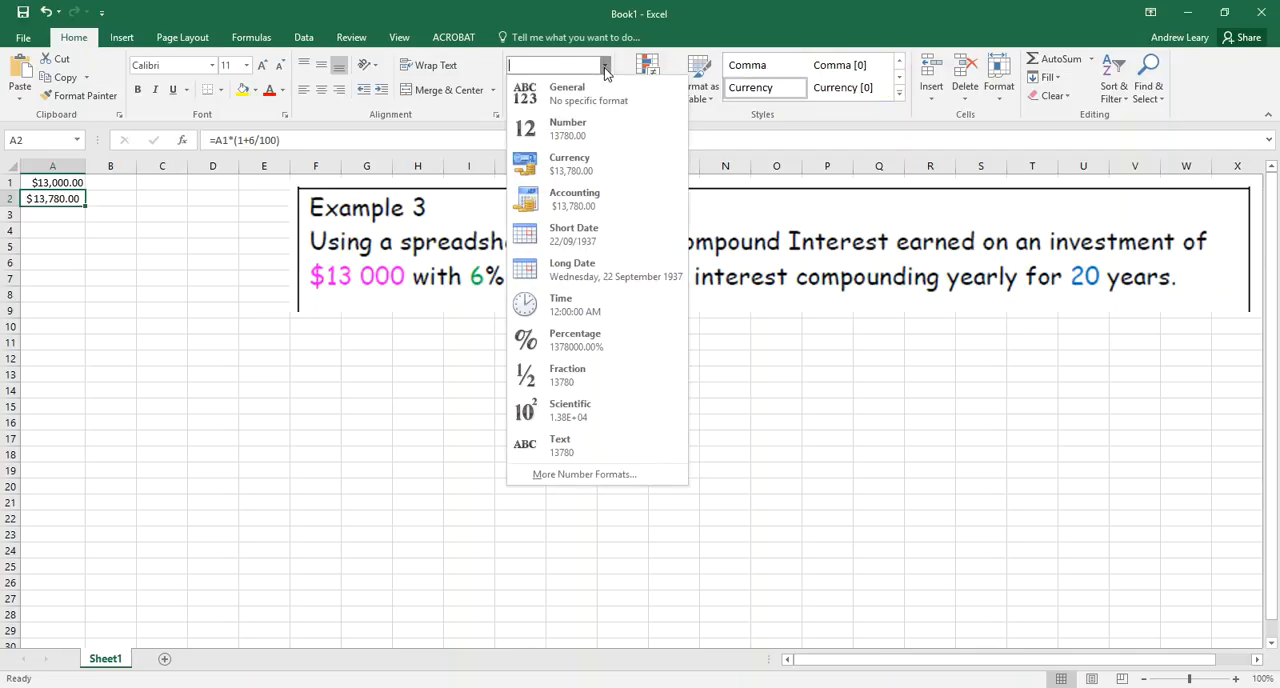
click(568, 164)
click(143, 252)
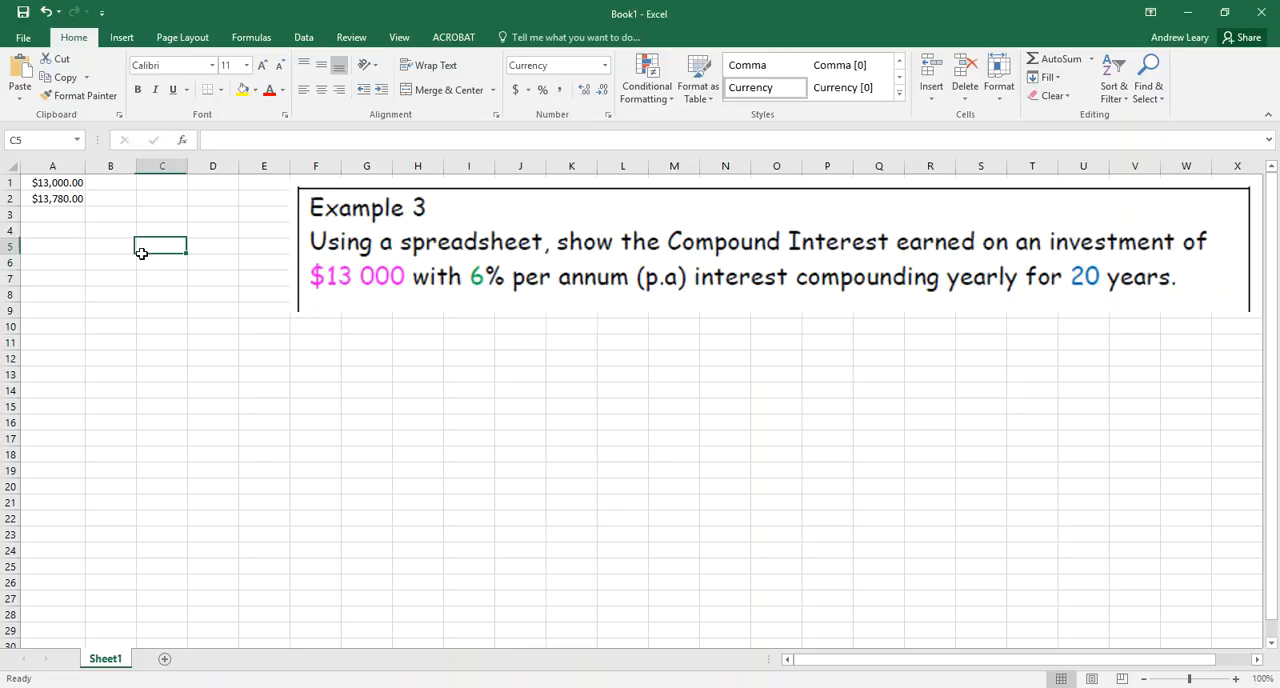
Move the two amounts in A1:A2 to B1:B2 and autofit the width of column B
click(60, 183)
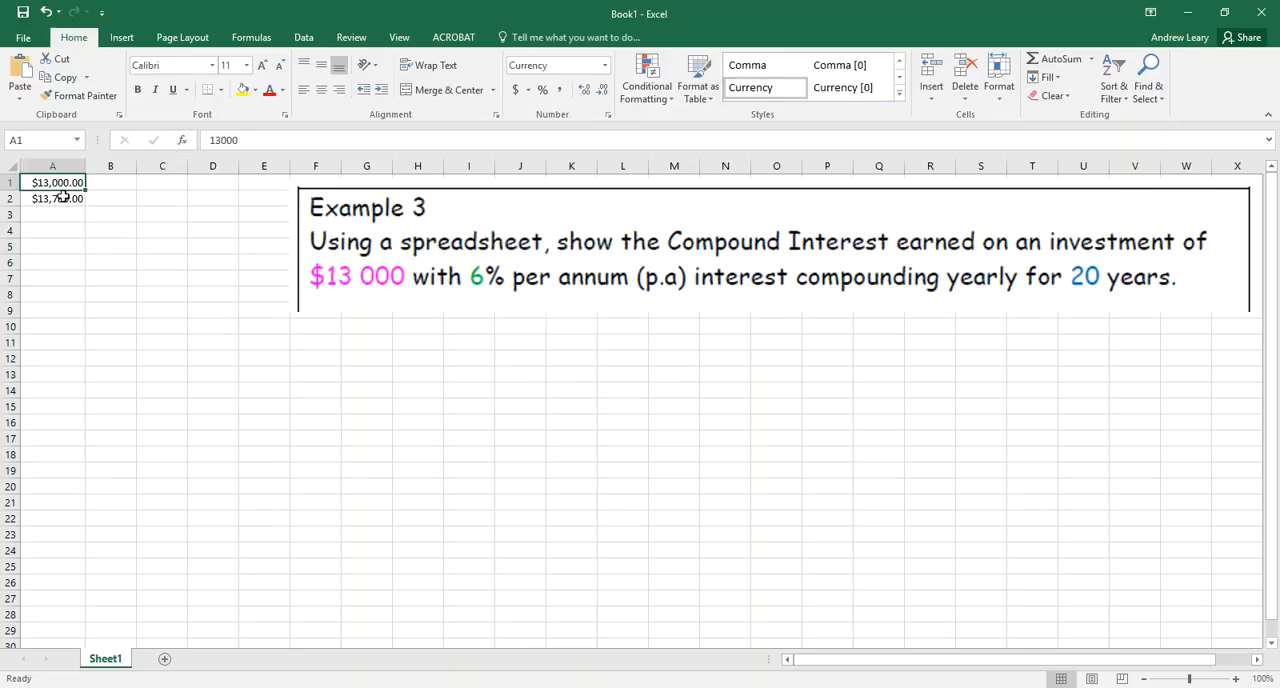
click(63, 197)
drag(60, 183, 63, 197)
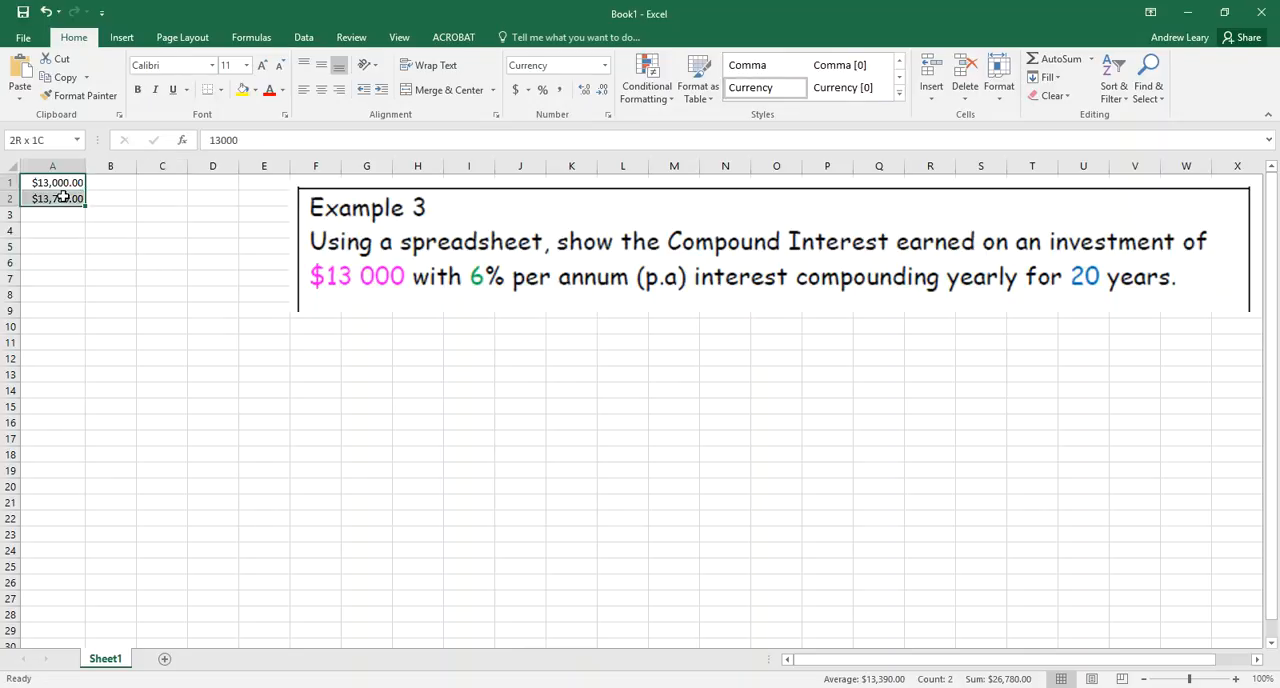
key(ctrl+x)
key(Right)
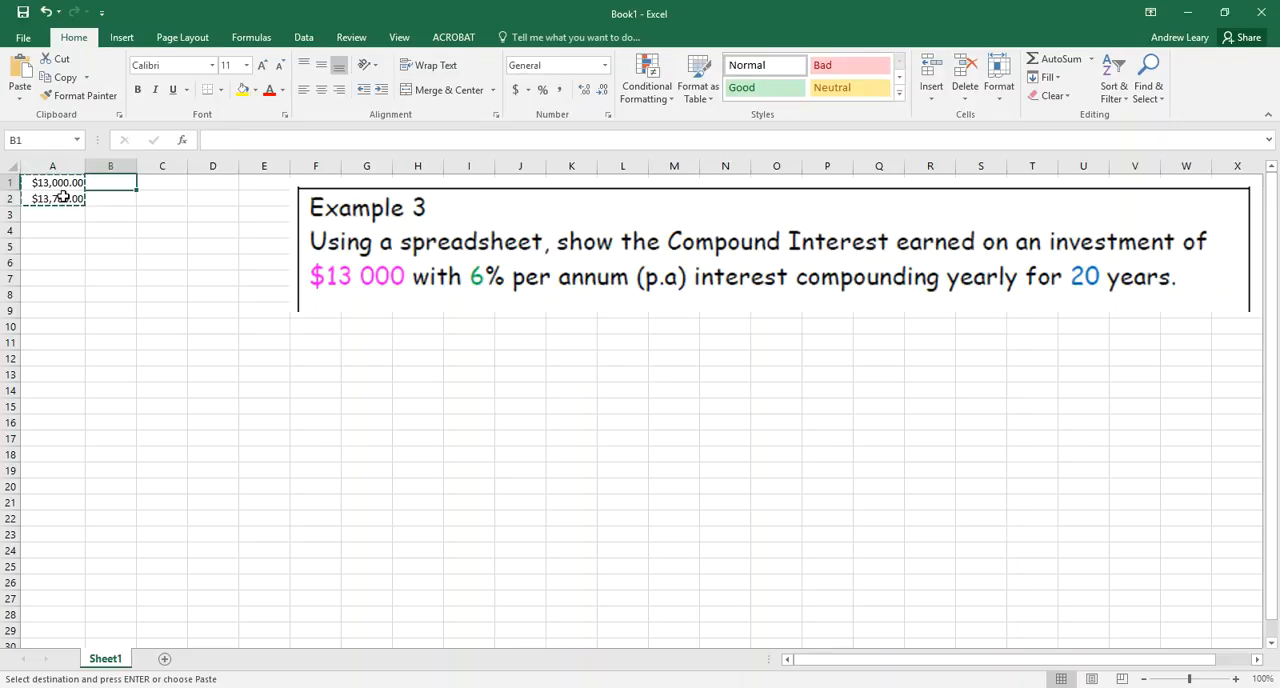
key(Return)
key(Left)
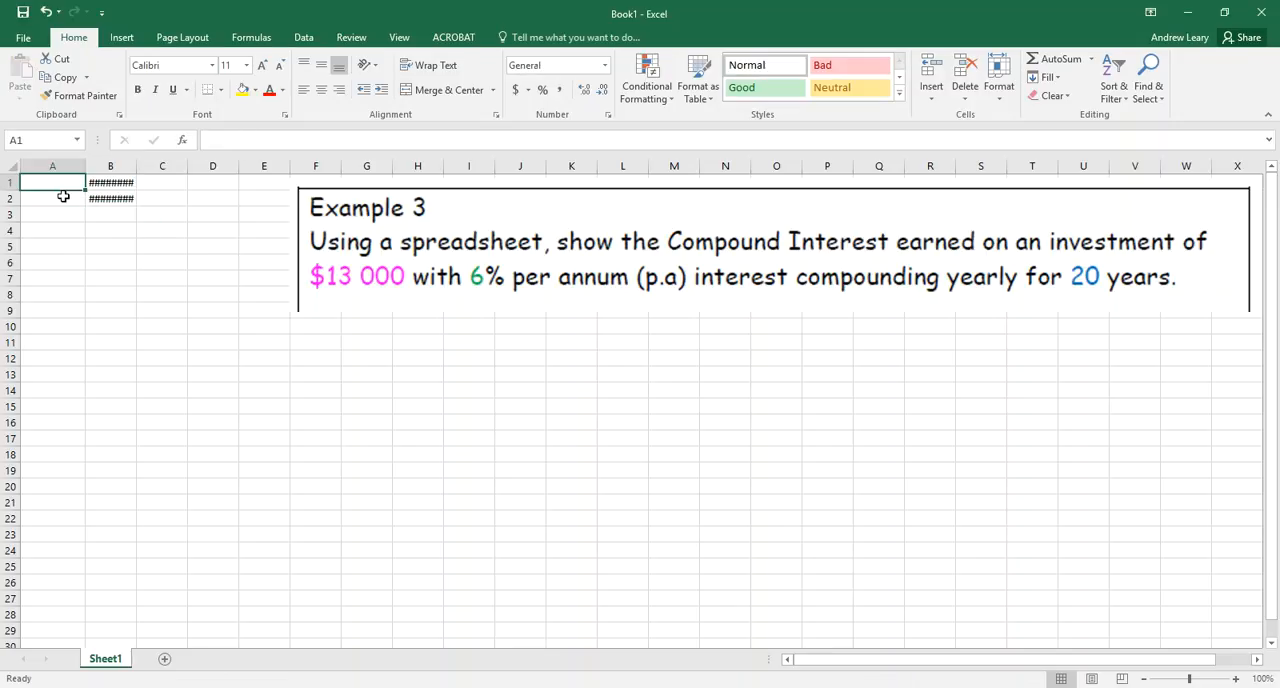
double_click(137, 170)
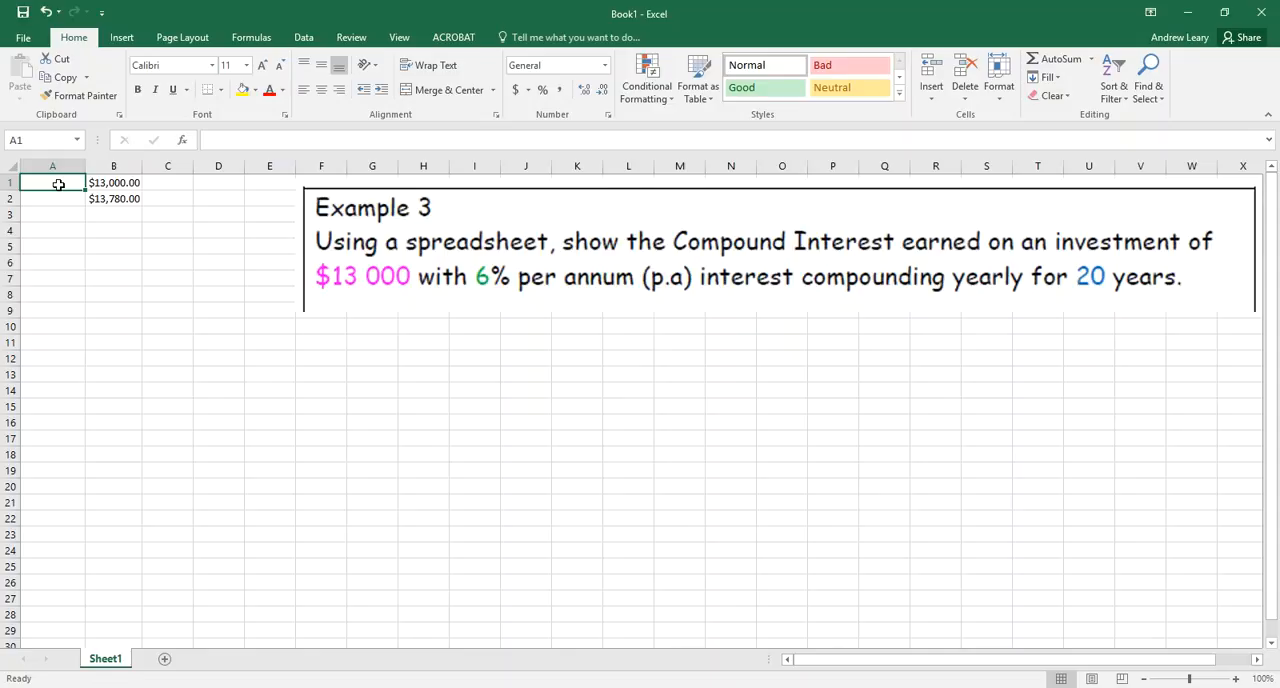
Enter the year numbers 0 to 5 in cells A1 to A6
text(0)
key(Return)
text(1)
key(Return)
text(2)
key(Return)
text(3)
key(Return)
text(4)
key(Return)
text(5)
key(Return)
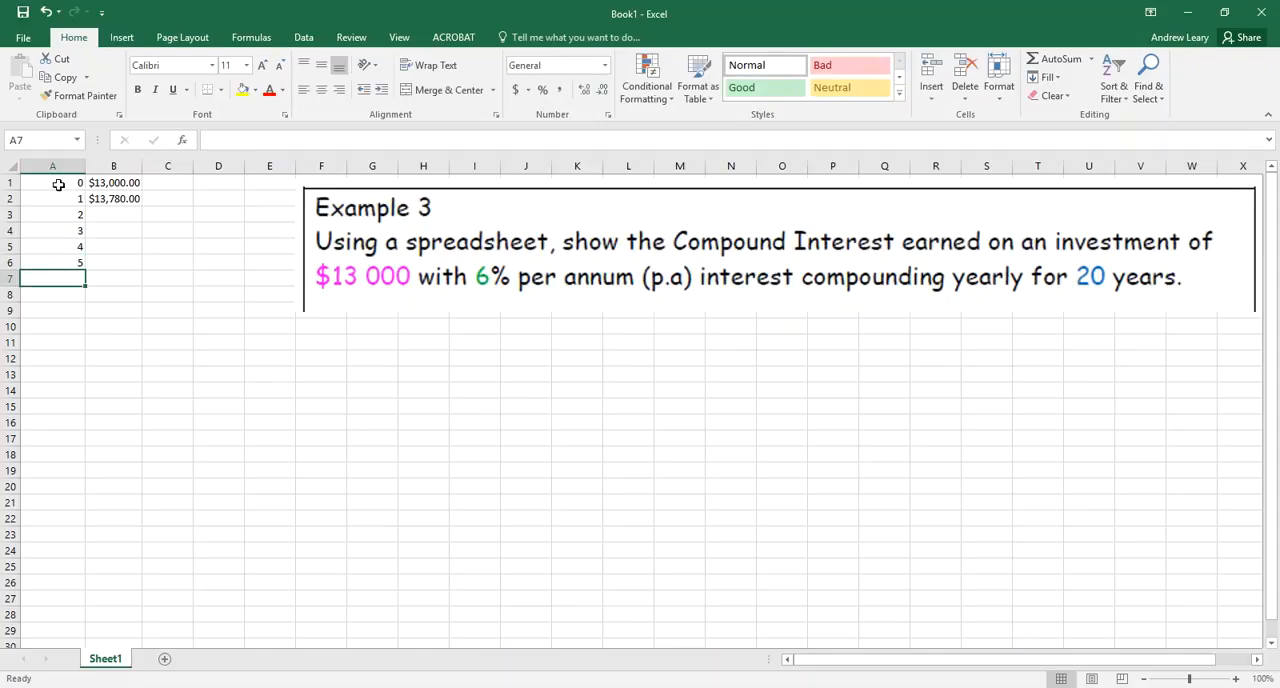
Fill A2:A21 with a linear column series using a step value of 1
key(Up)
key(Up)
key(Up)
key(Up)
key(Up)
key(shift+Down)
key(shift+Down)
key(shift+Down)
key(shift+Down)
key(shift+Down)
key(shift+Down)
key(shift+Down)
key(shift+Down)
key(shift+Down)
key(shift+Down)
key(shift+Down)
key(shift+Down)
key(shift+Down)
key(shift+Down)
key(shift+Down)
key(shift+Down)
key(shift+Down)
key(shift+Down)
key(shift+Down)
key(shift+Down)
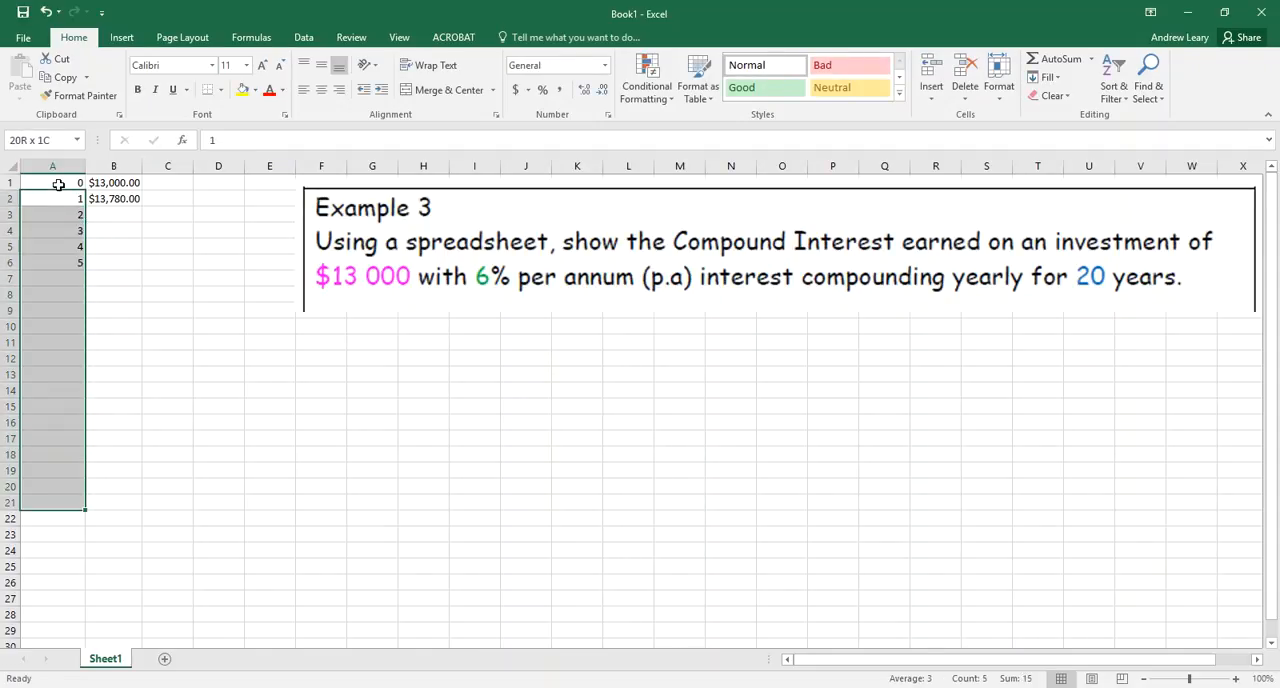
key(shift+Up)
click(1057, 78)
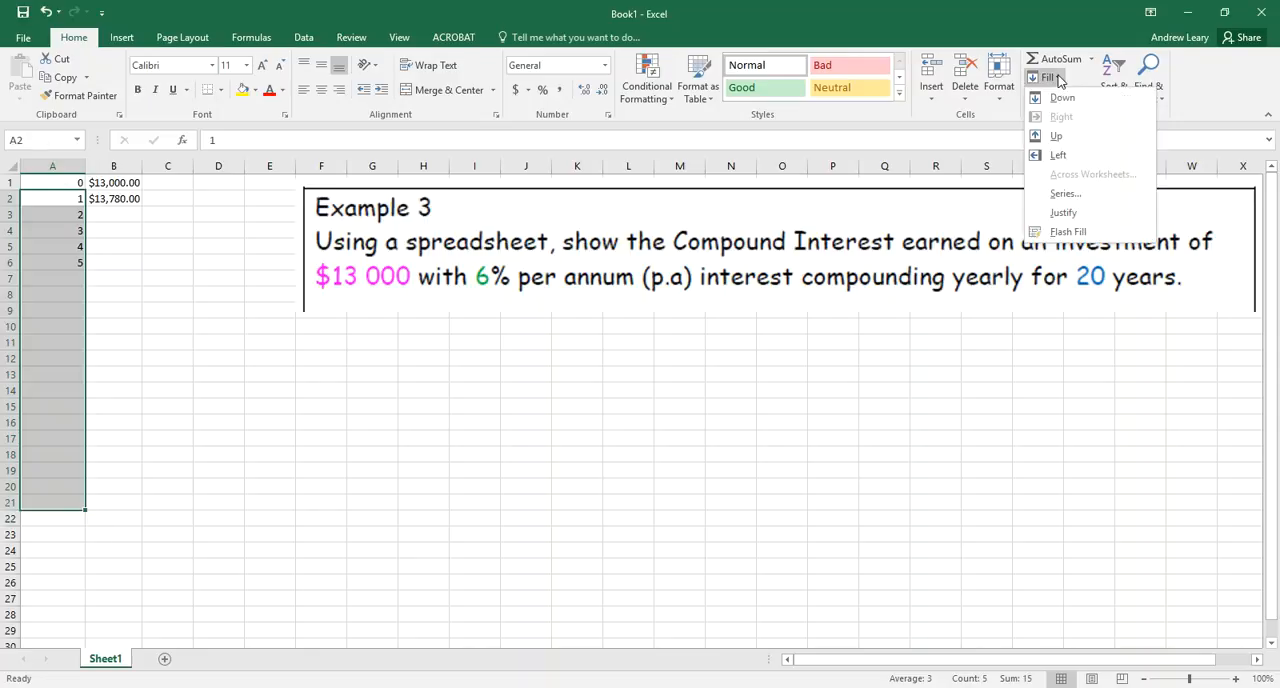
click(1066, 196)
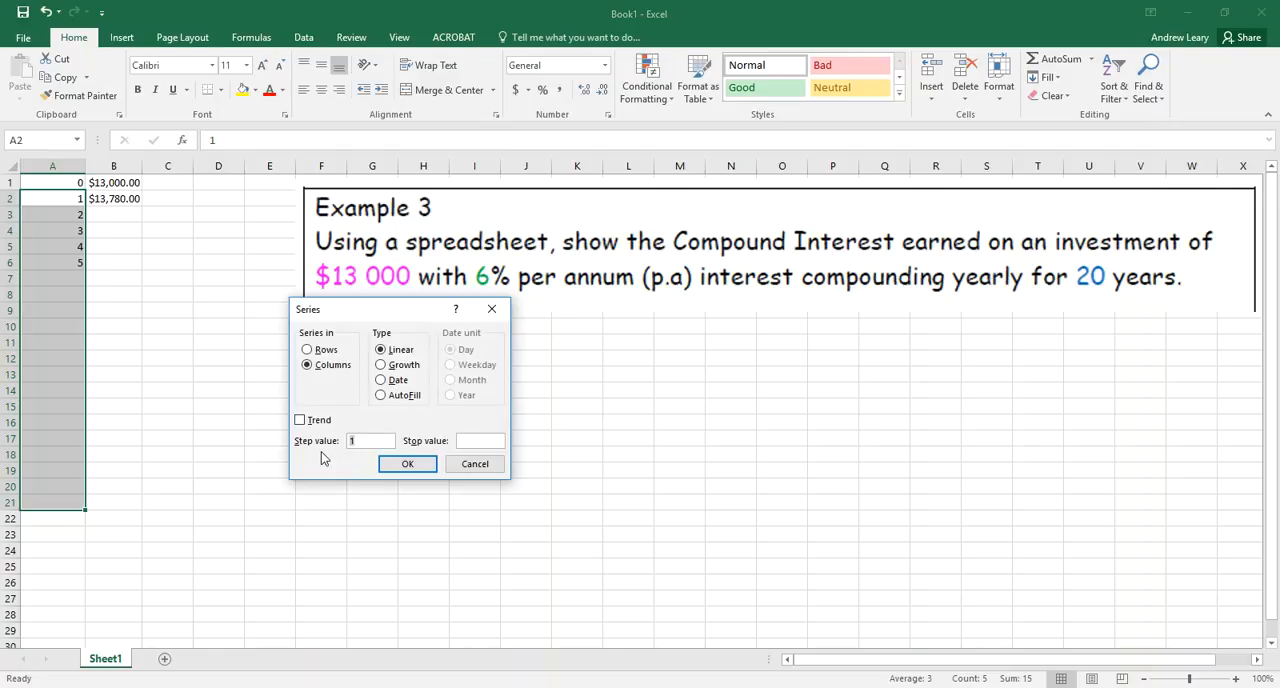
click(410, 464)
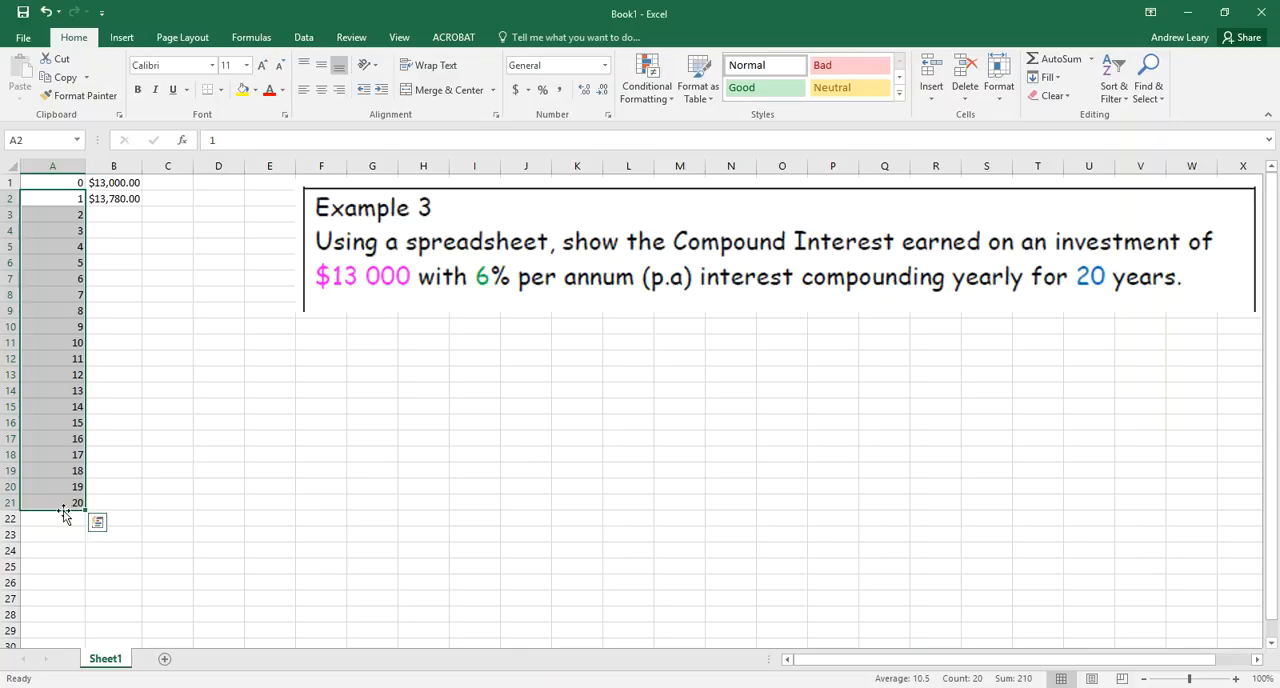
click(99, 478)
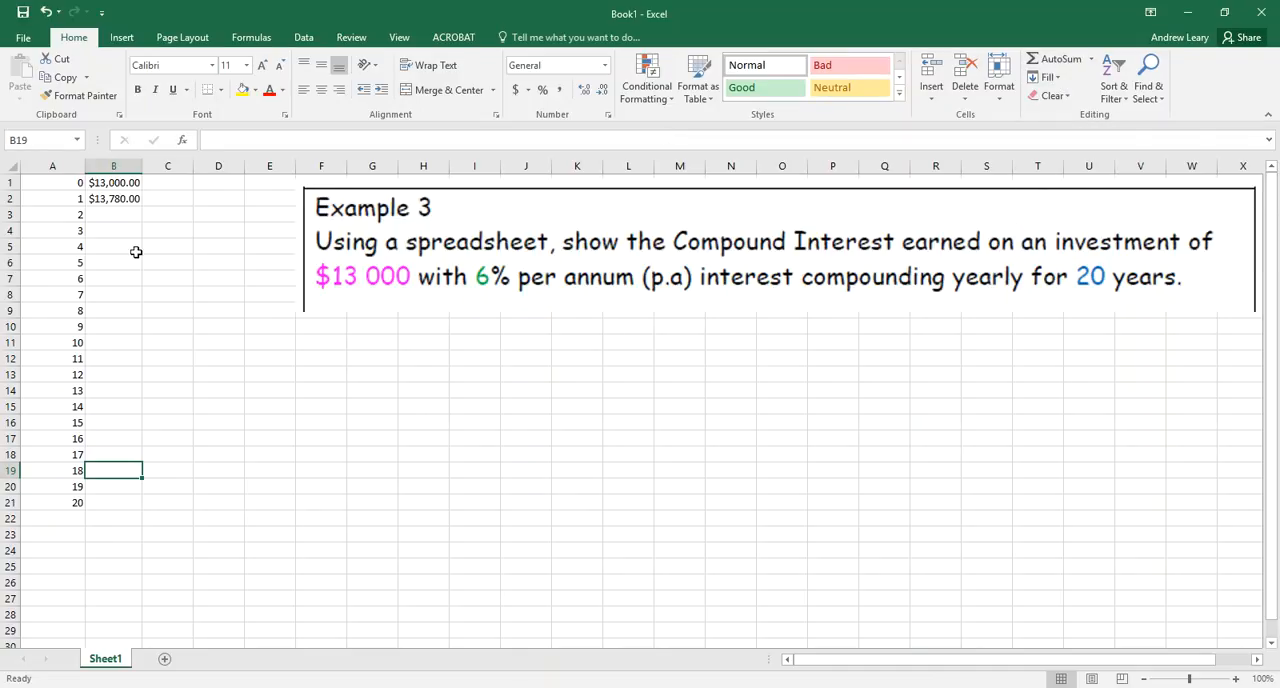
Add the exponent ^1 to the formula in cell B2 so it reads =B1*(1+6/100)^1
click(113, 183)
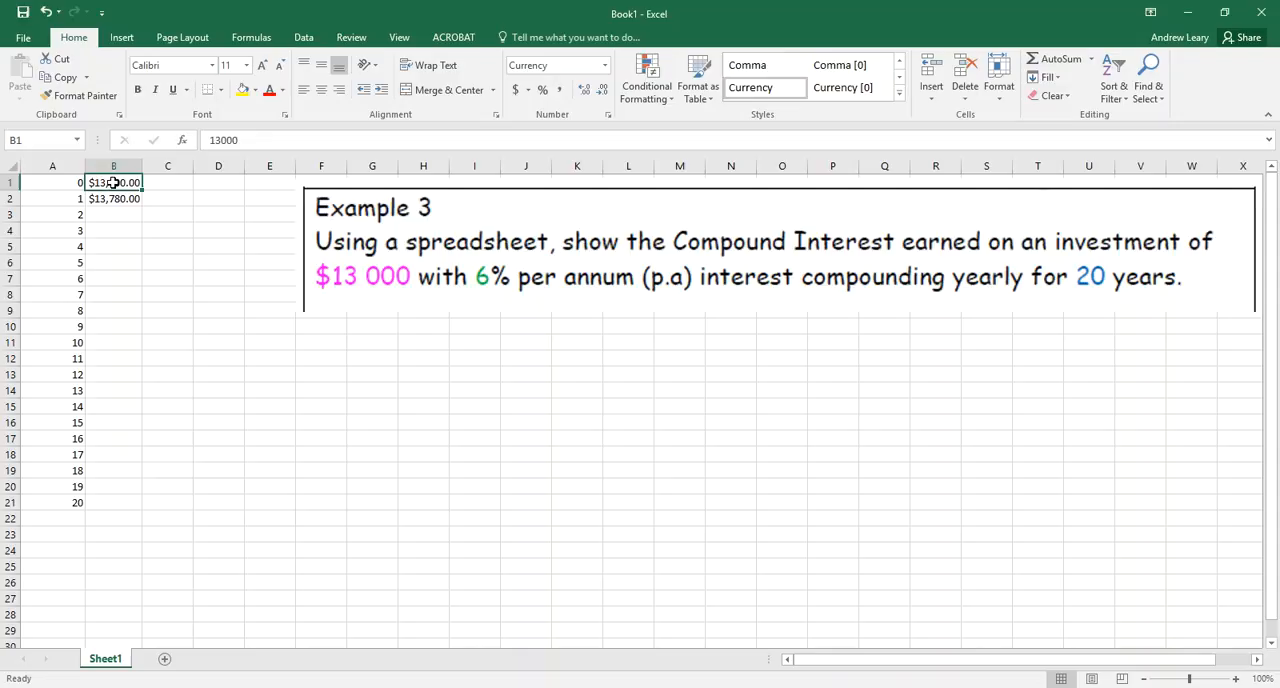
key(Down)
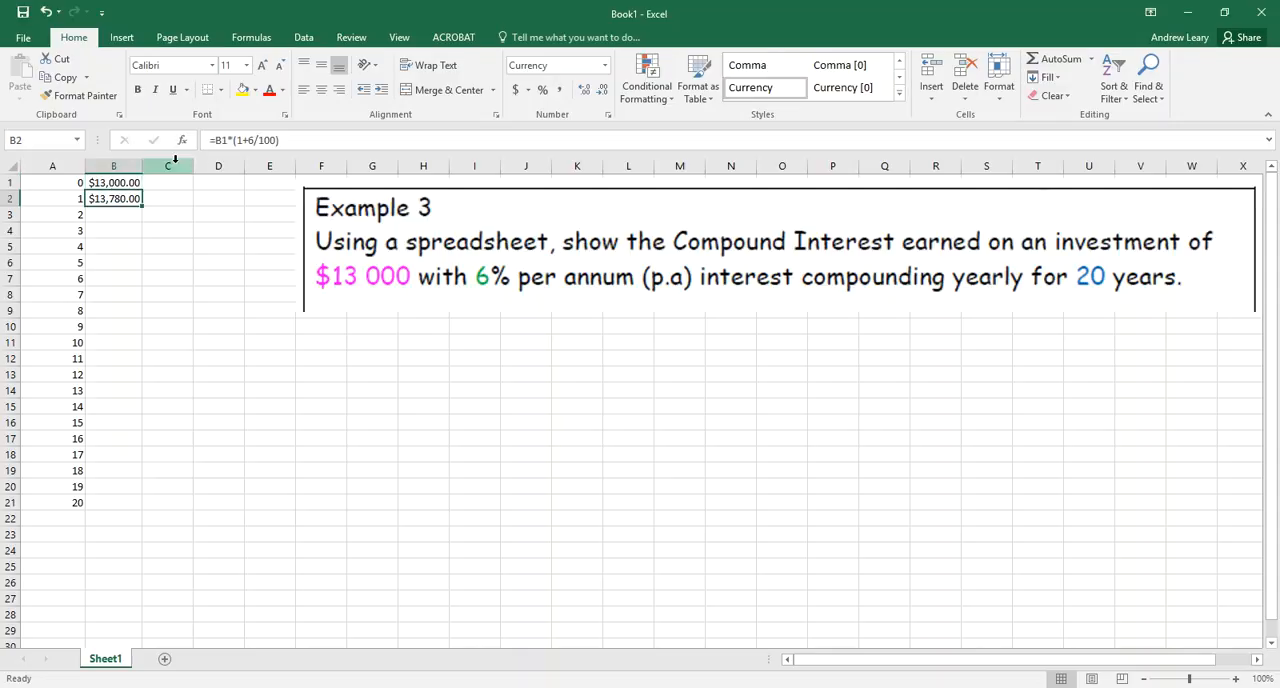
click(293, 140)
text(^)
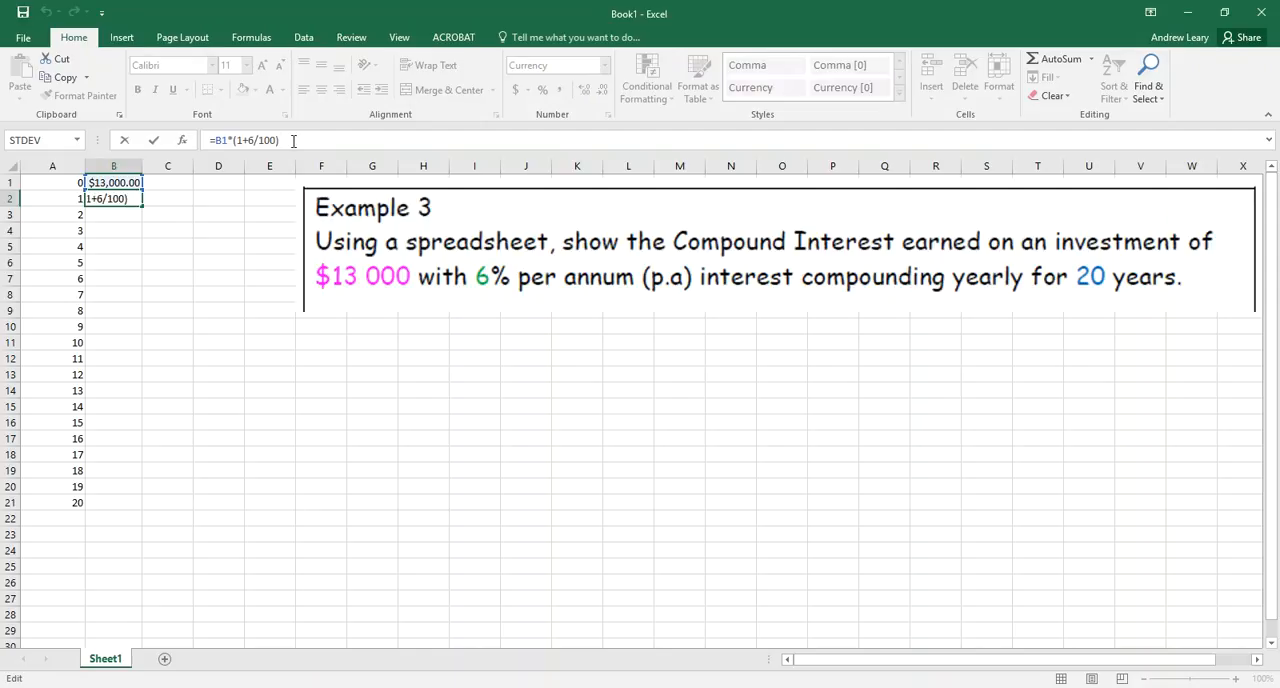
text(1)
key(ctrl+Return)
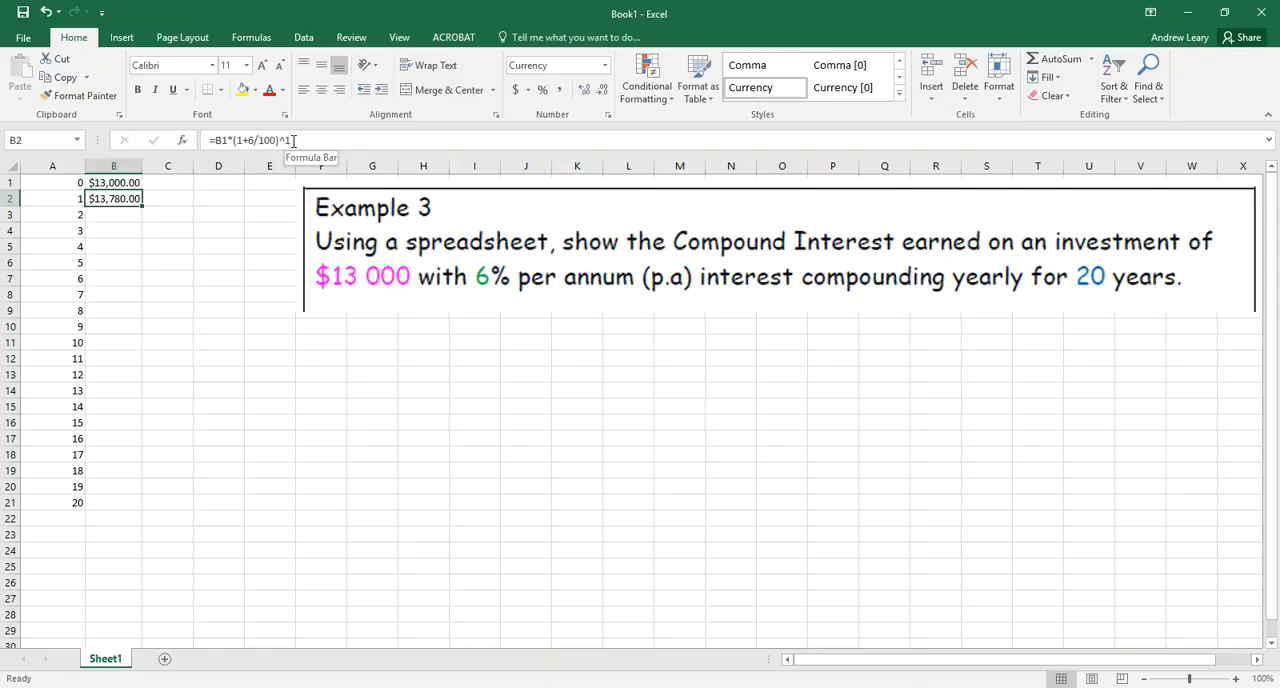
Fill the compound interest formula from B2 down through B21
key(Up)
key(Down)
key(Down)
key(Up)
key(shift+Down)
key(shift+Down)
key(shift+Down)
key(shift+Down)
key(shift+Down)
key(shift+Down)
key(shift+Down)
key(shift+Down)
key(shift+Down)
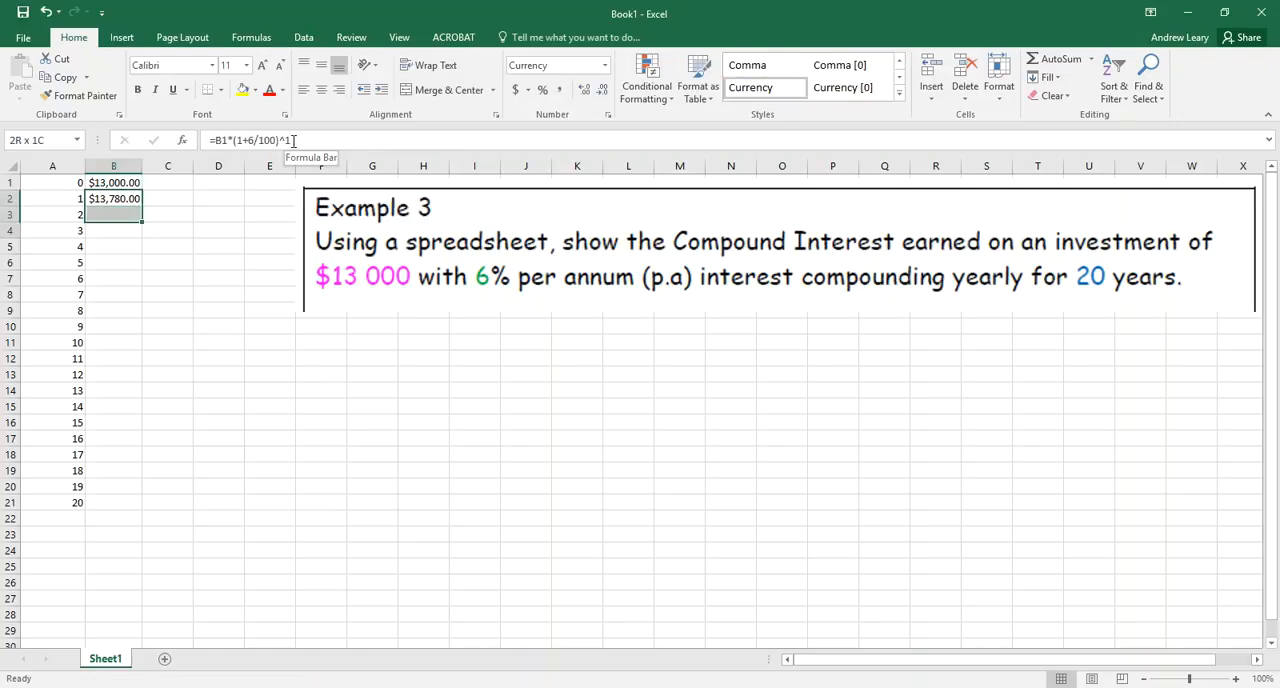
key(shift+Down)
key(shift+Down)
key(shift+Down)
key(shift+Down)
key(shift+Down)
key(shift+Down)
key(shift+Down)
key(shift+Down)
key(shift+Down)
key(shift+Down)
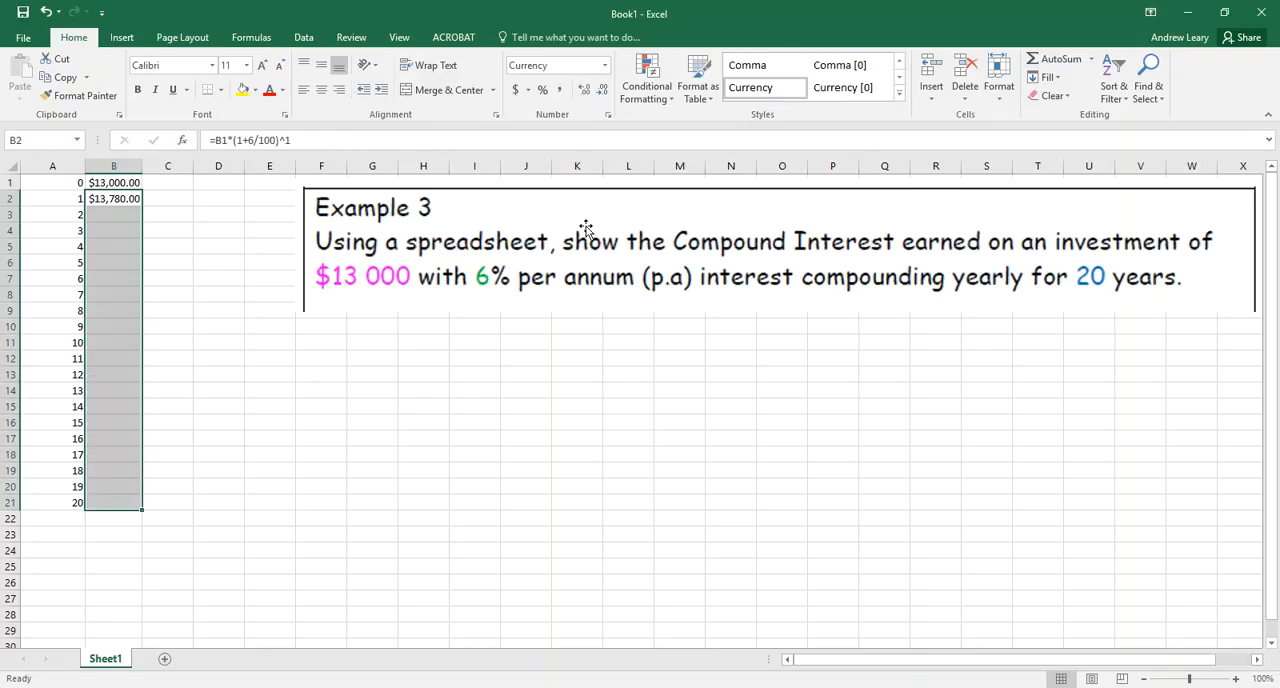
click(1055, 80)
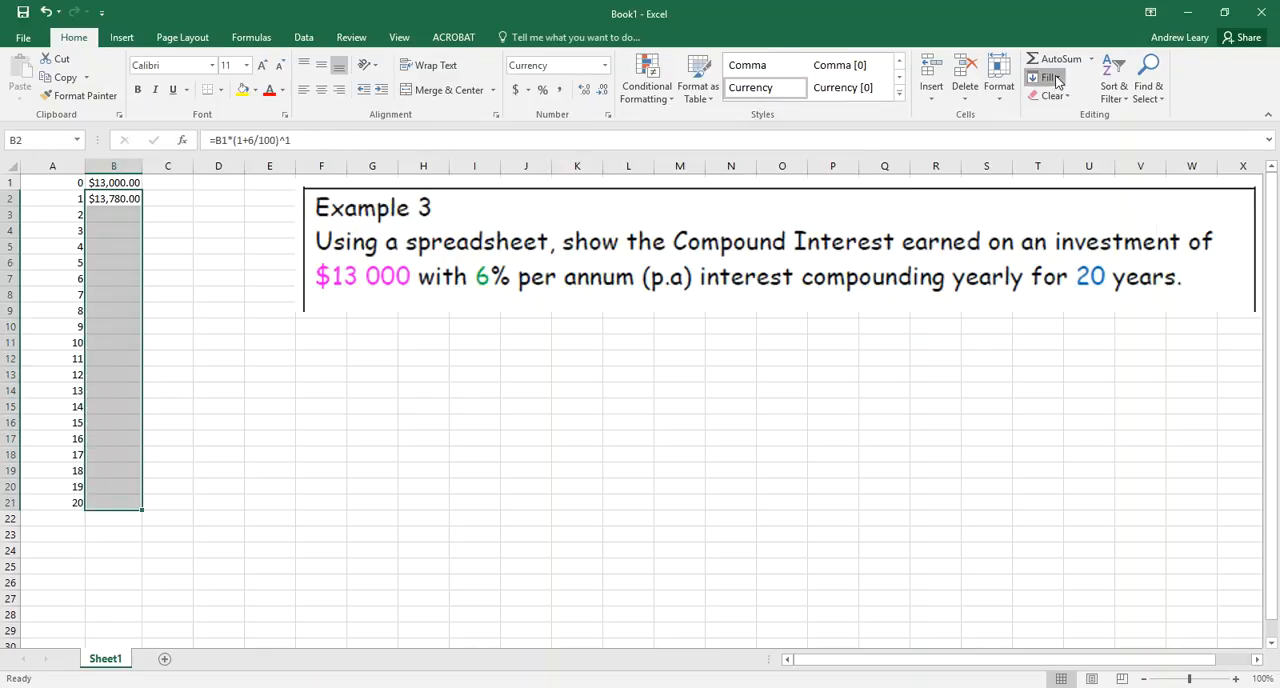
click(1060, 98)
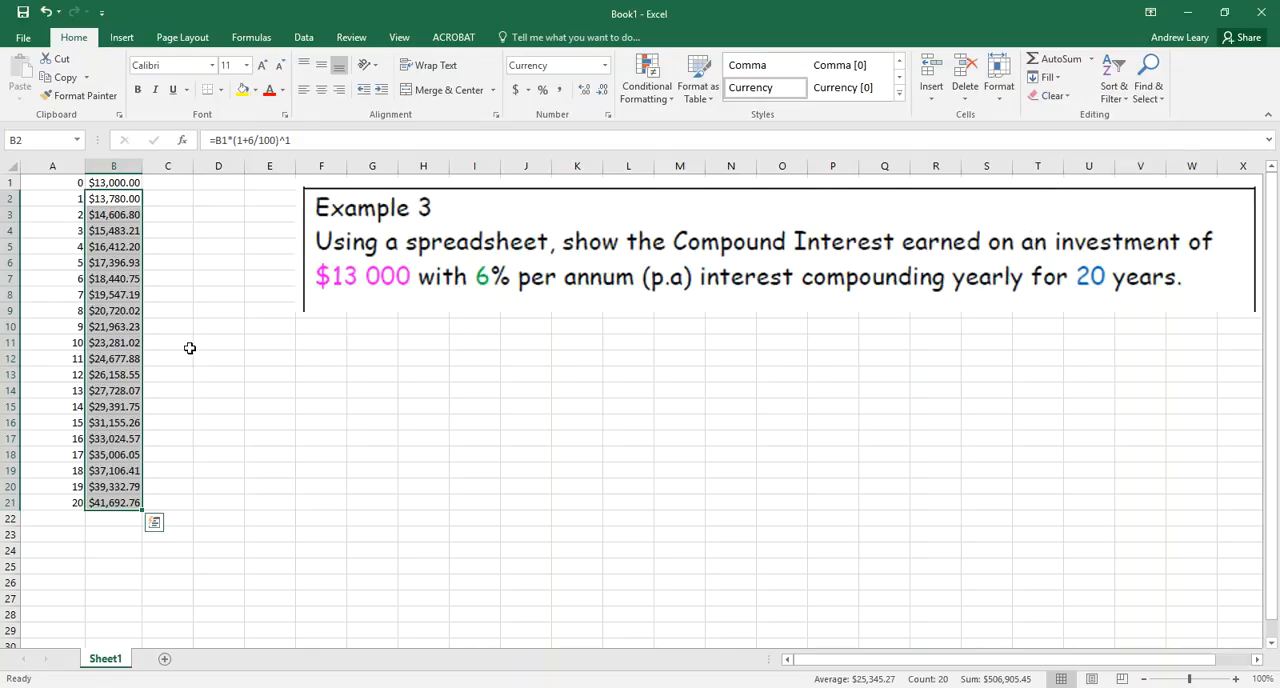
click(131, 457)
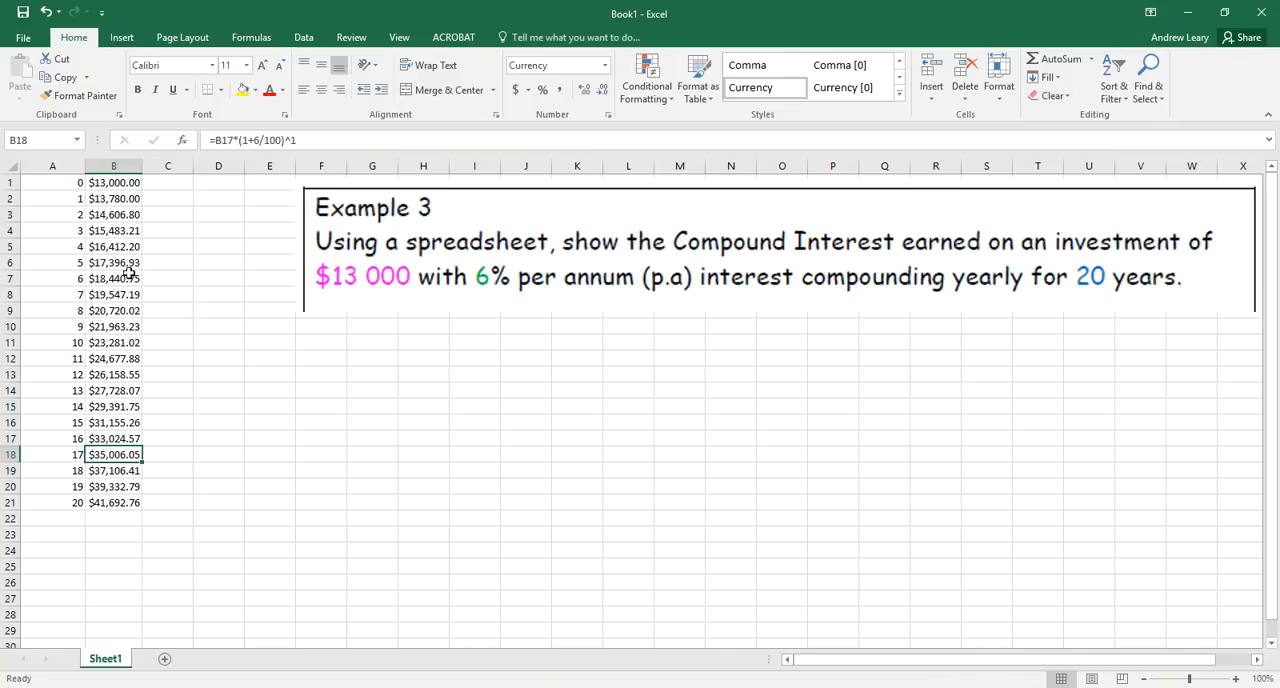
Examine the starting amount in cell B1 and the compound interest formulas in cells B2 and B3
click(122, 182)
key(Down)
key(Up)
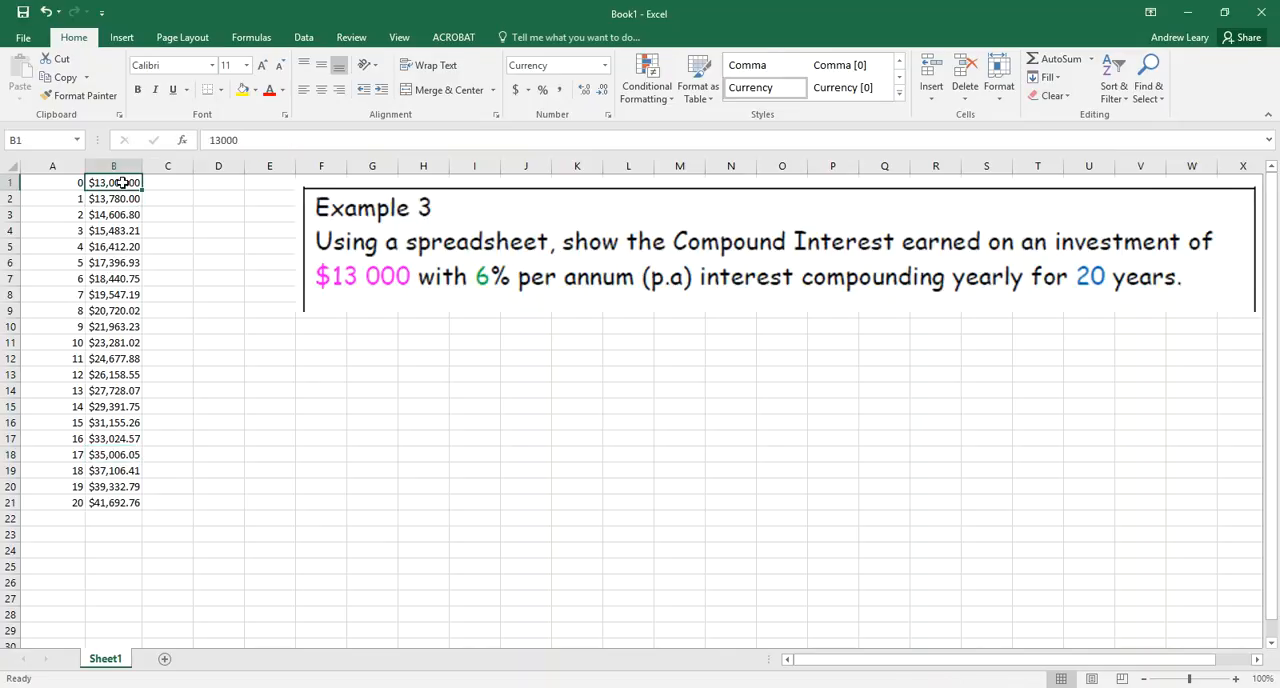
click(257, 136)
click(118, 198)
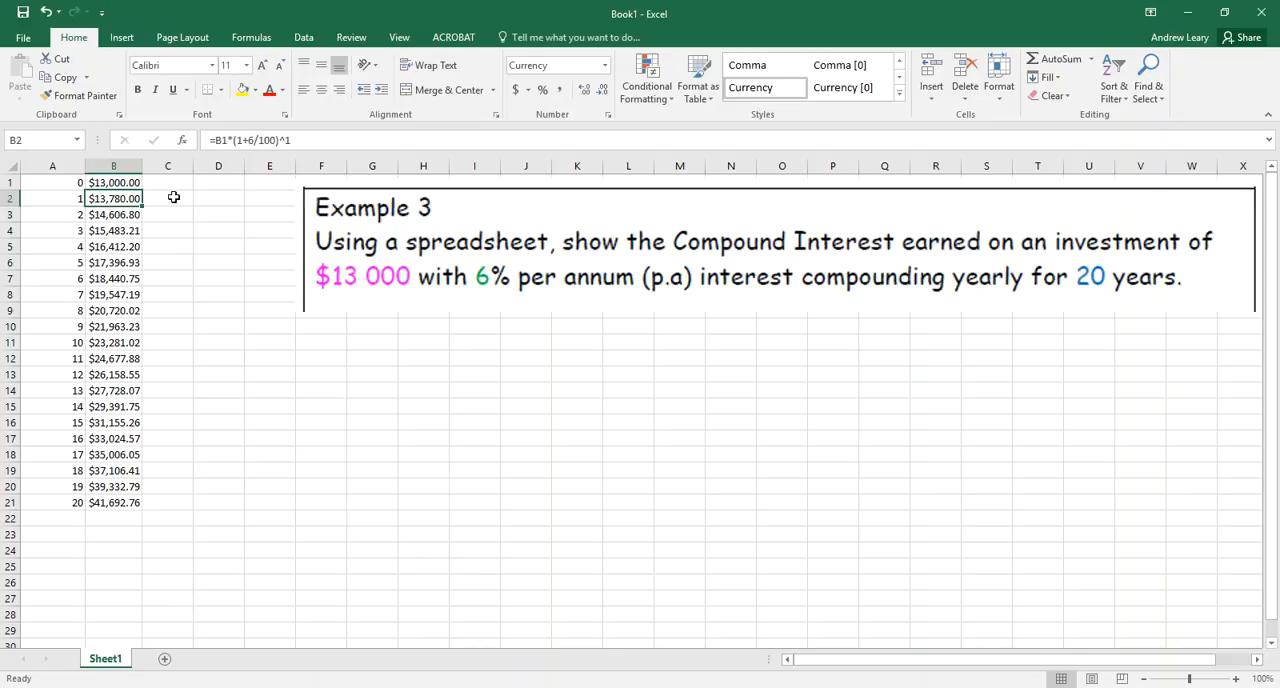
click(120, 218)
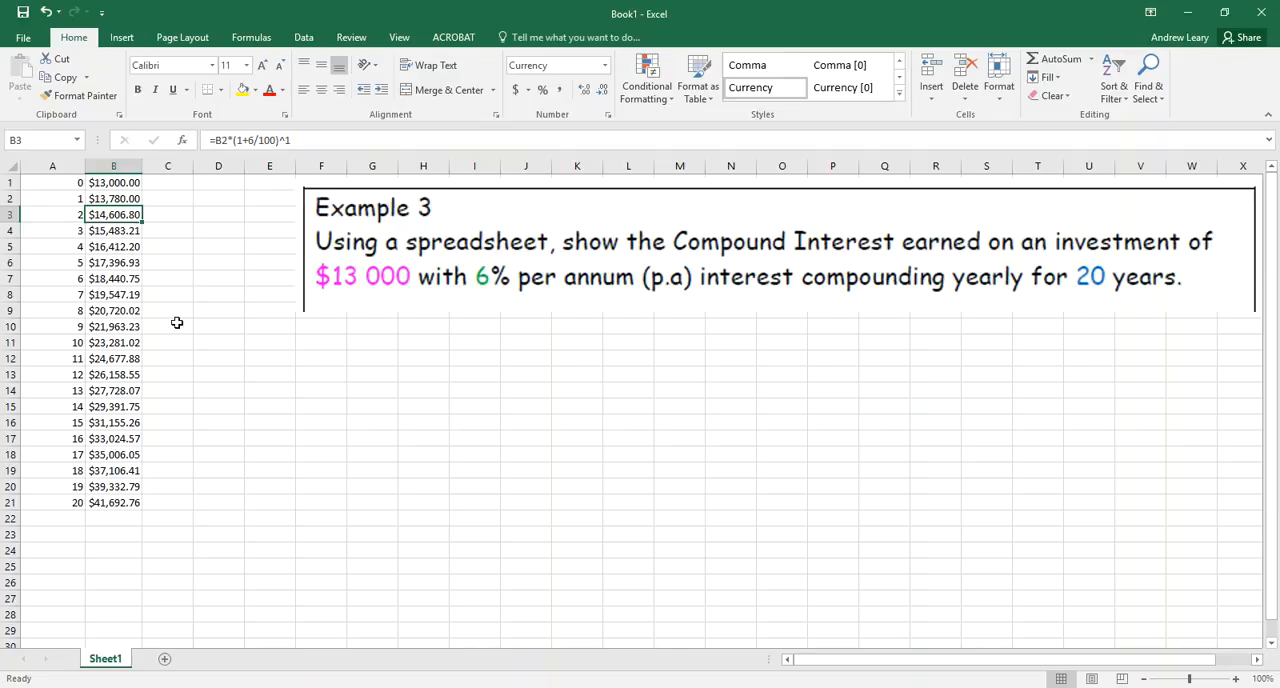
Increase the font size of the years and amounts in A1:B21 to 14
drag(55, 183, 131, 504)
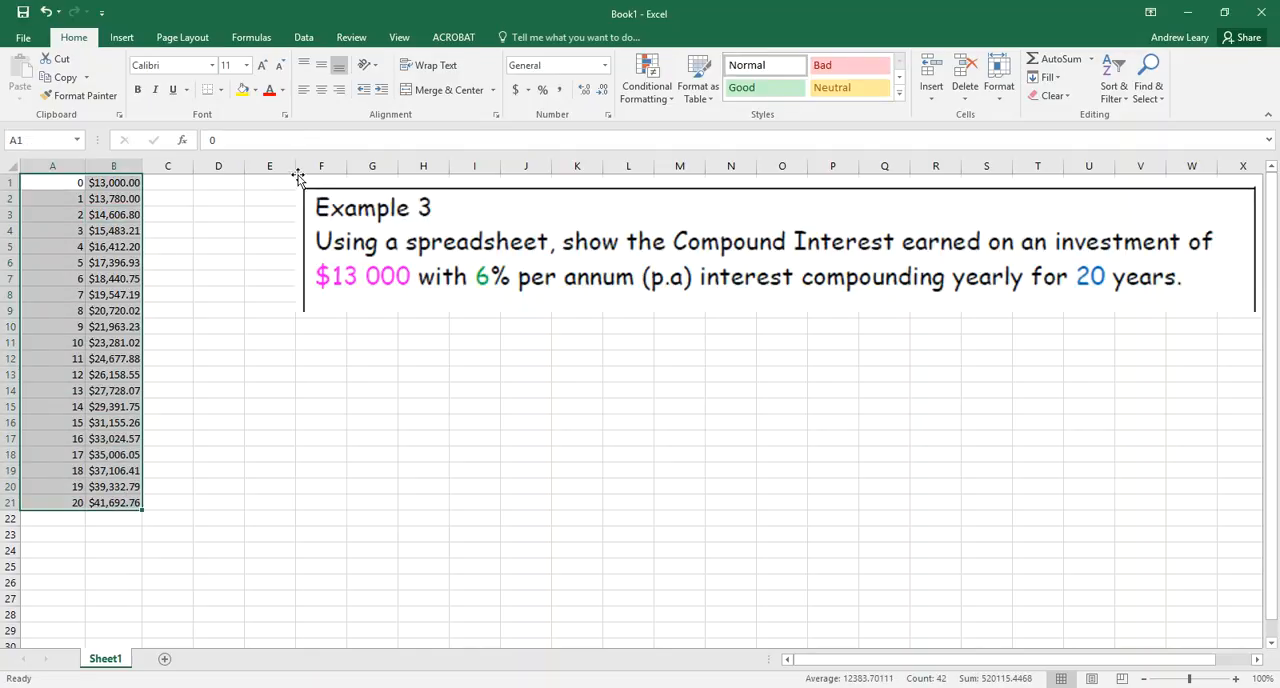
click(263, 66)
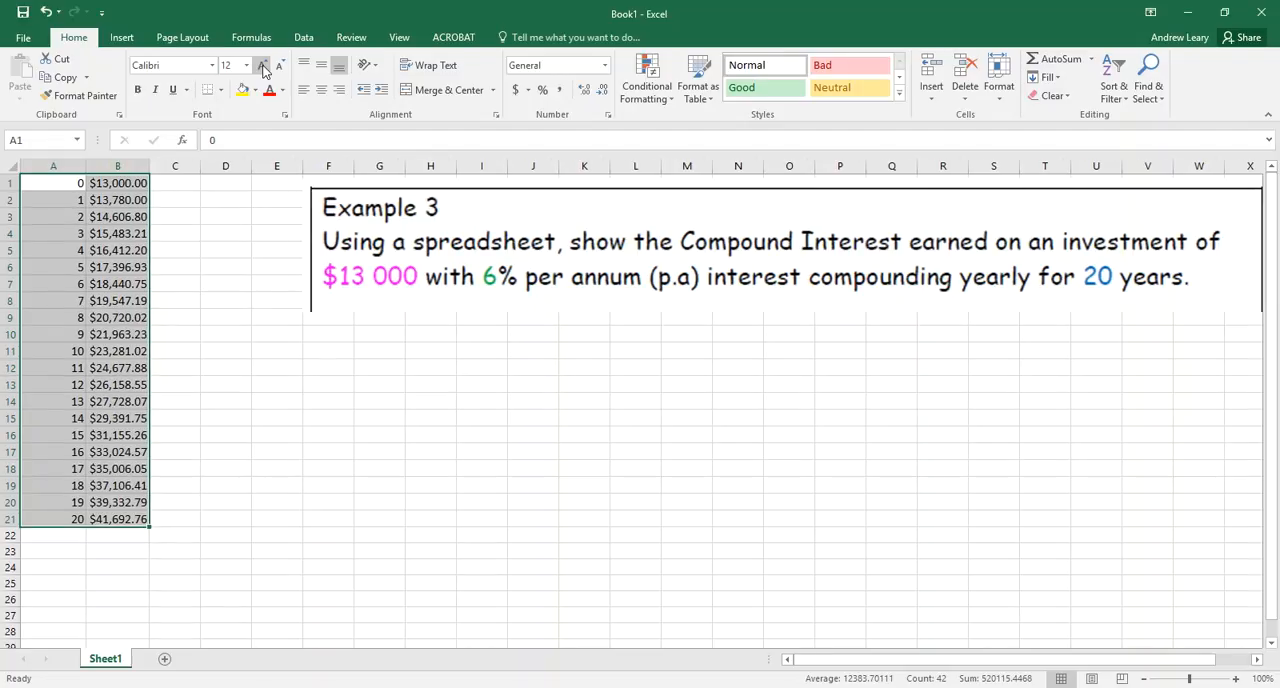
click(263, 66)
click(263, 66)
click(263, 66)
click(263, 66)
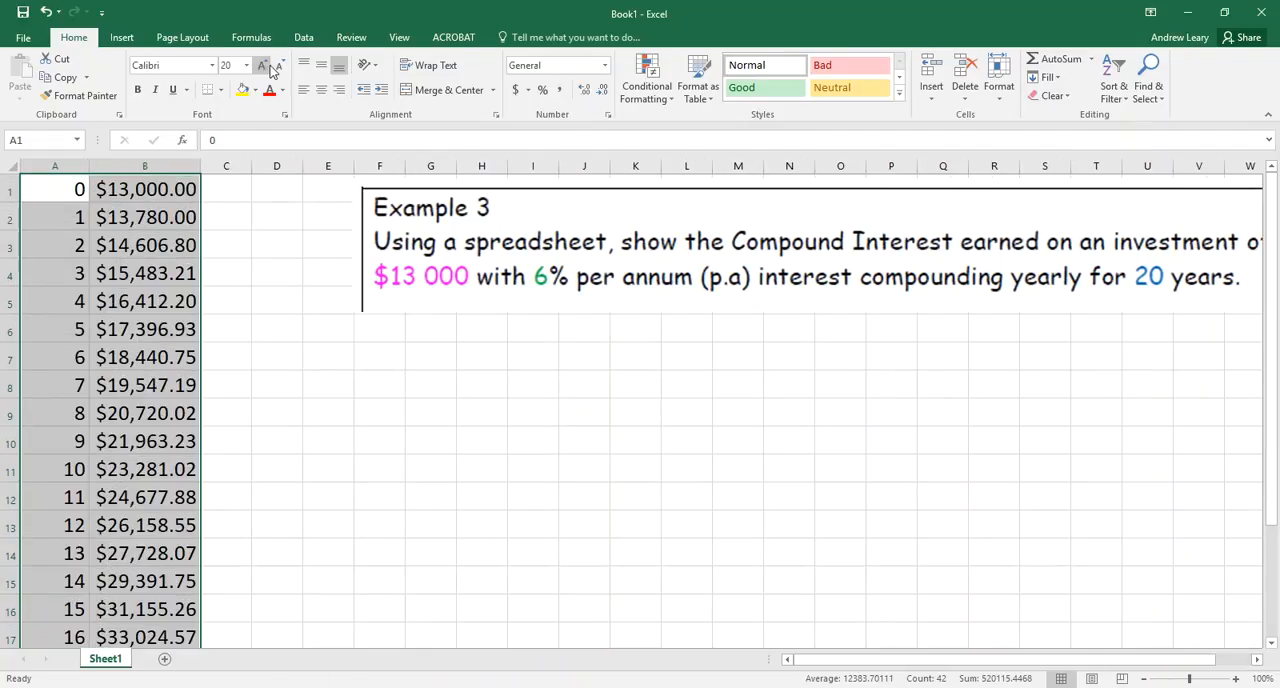
click(281, 67)
click(281, 67)
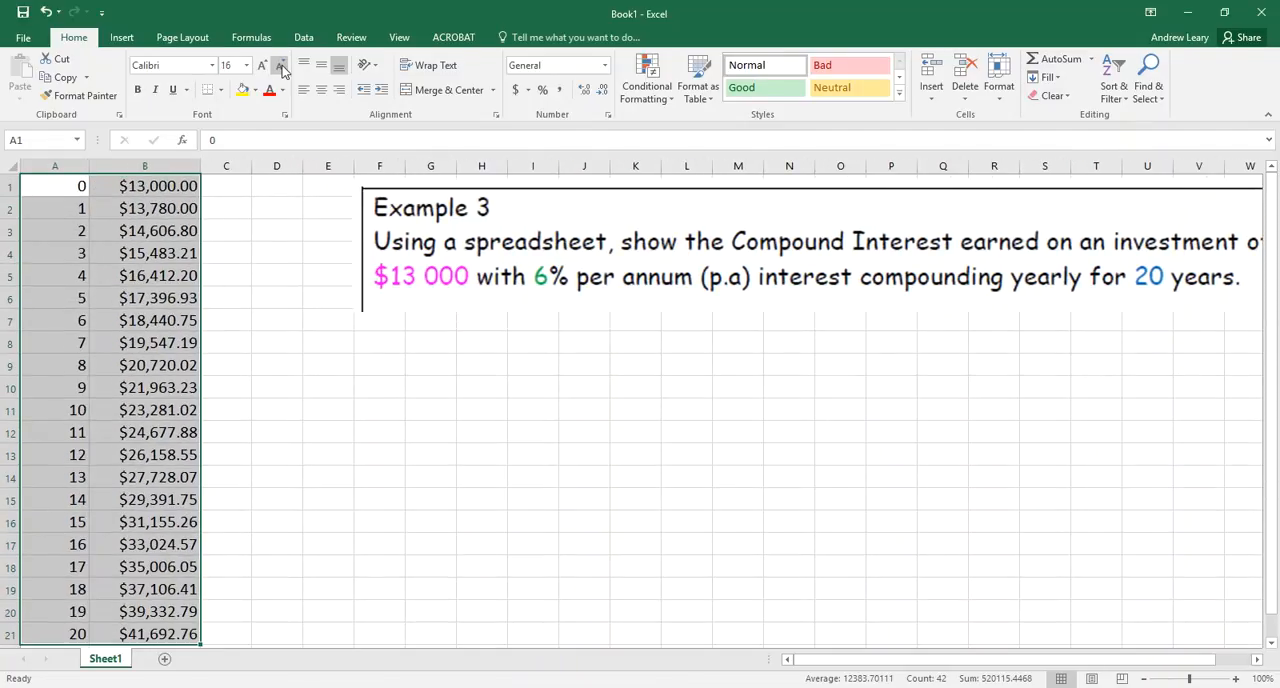
click(281, 67)
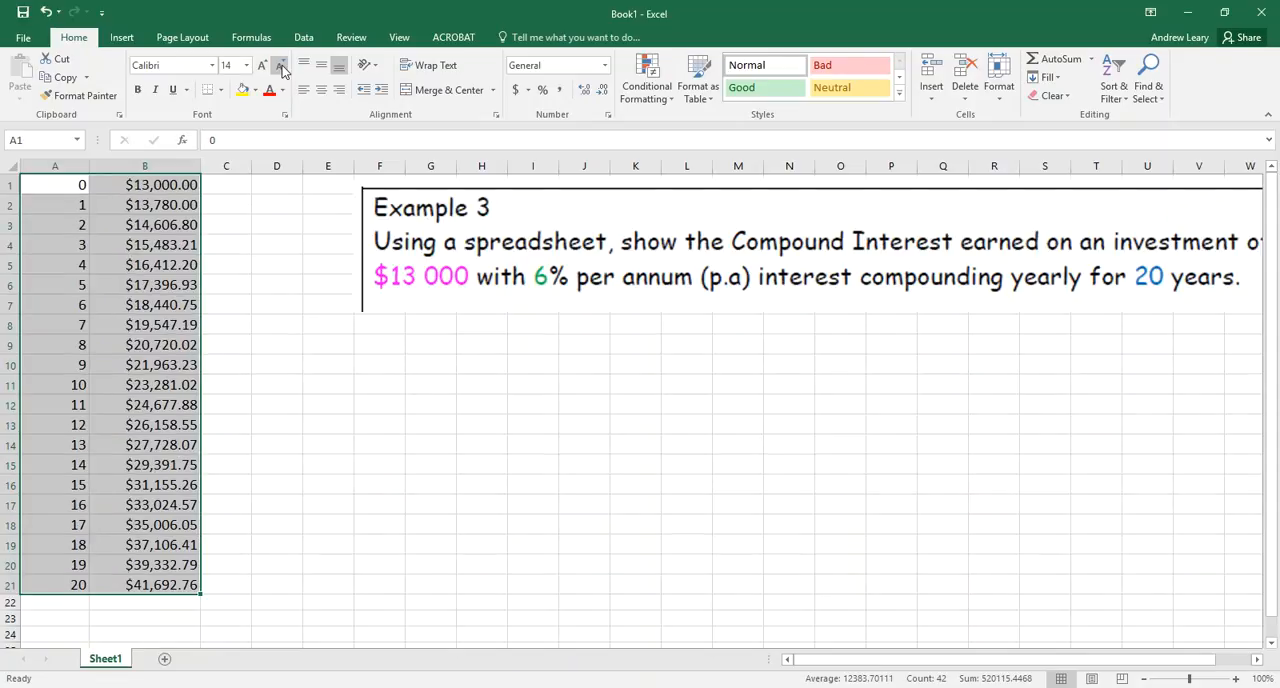
click(245, 206)
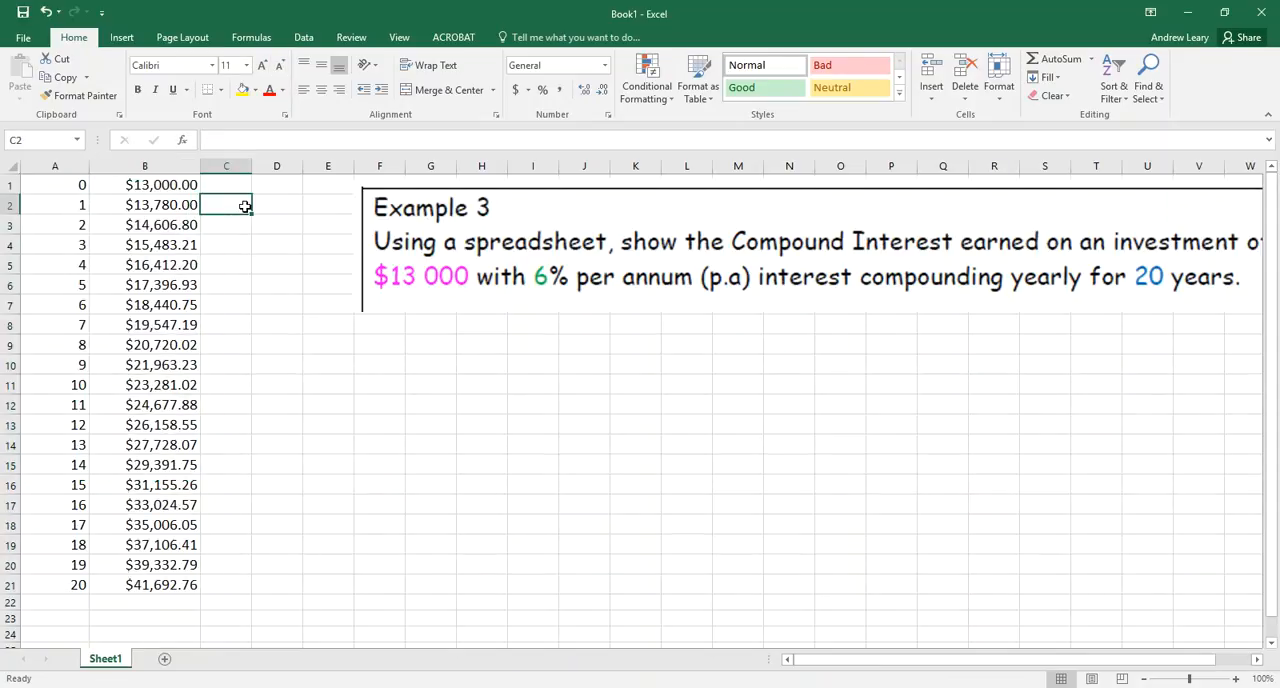
Insert a basic 2-D line chart of the amounts in B1:B21 and place it, enlarged, below the Example 3 picture
click(166, 186)
drag(166, 186, 183, 592)
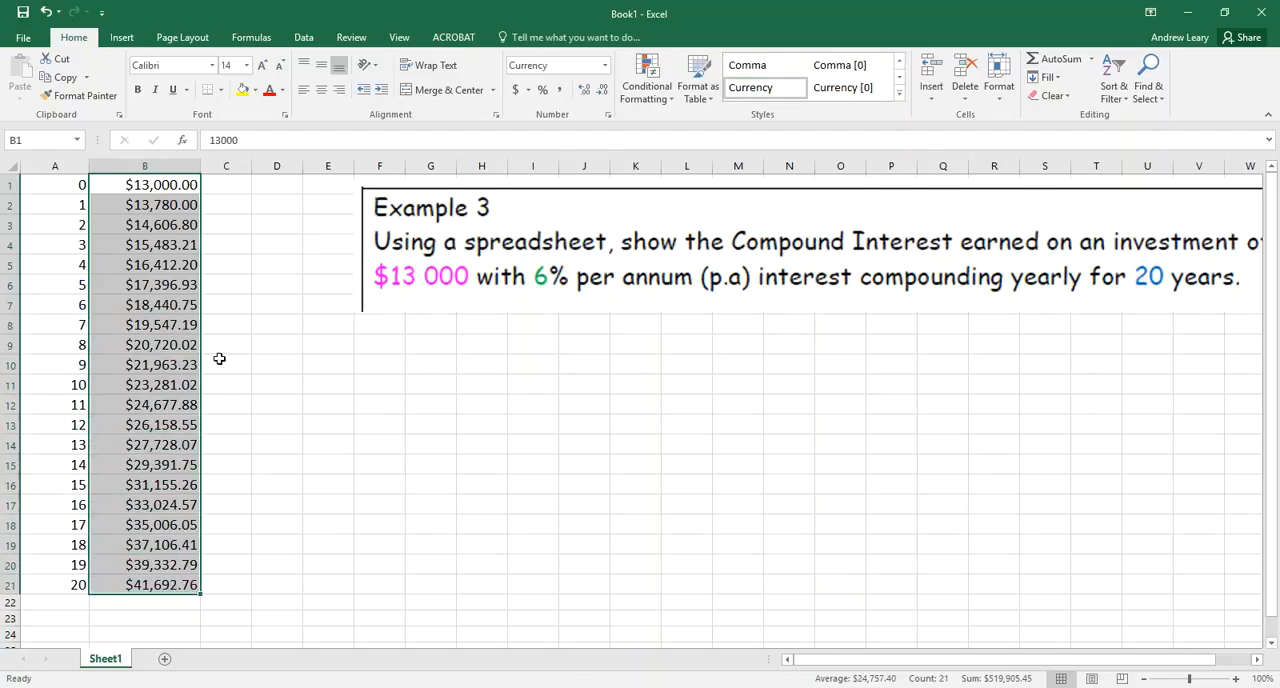
click(125, 38)
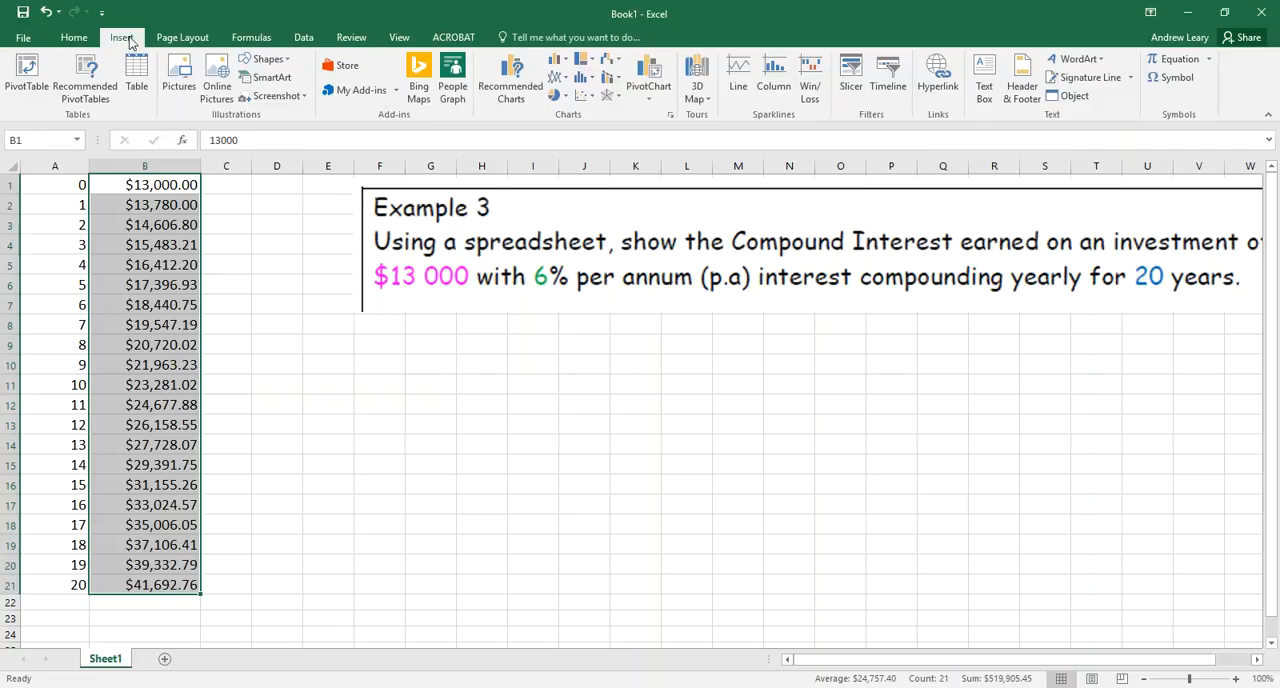
click(558, 80)
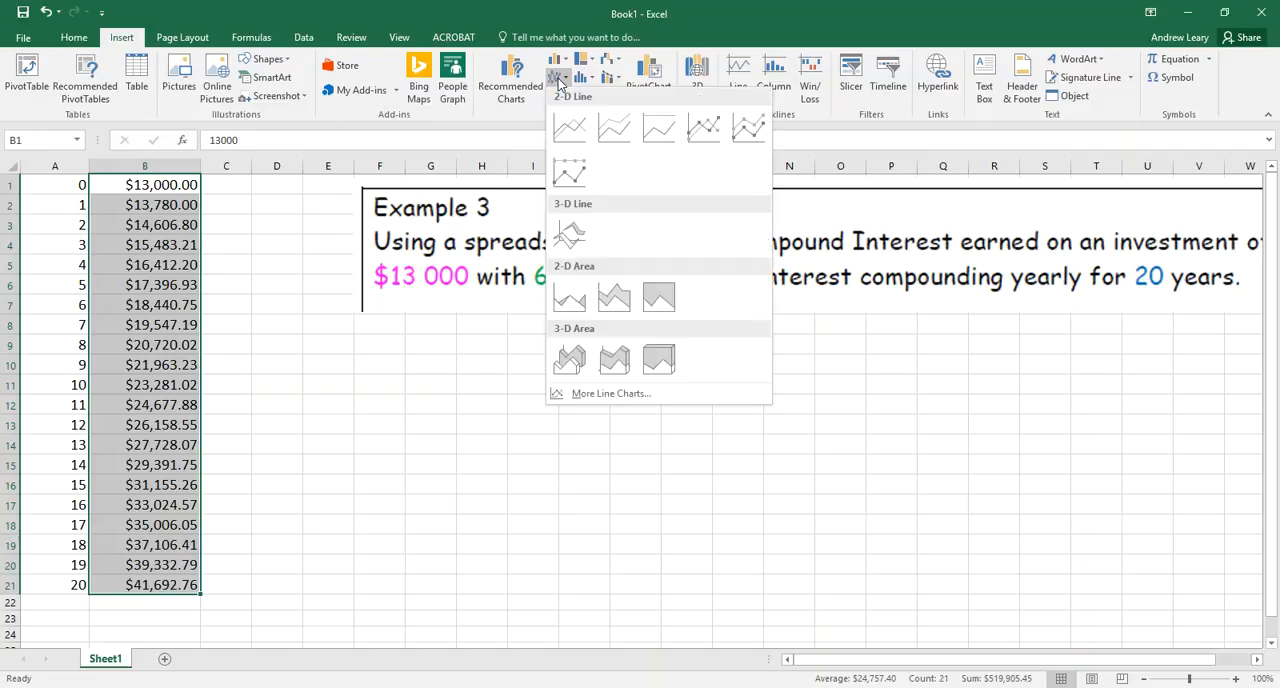
click(573, 140)
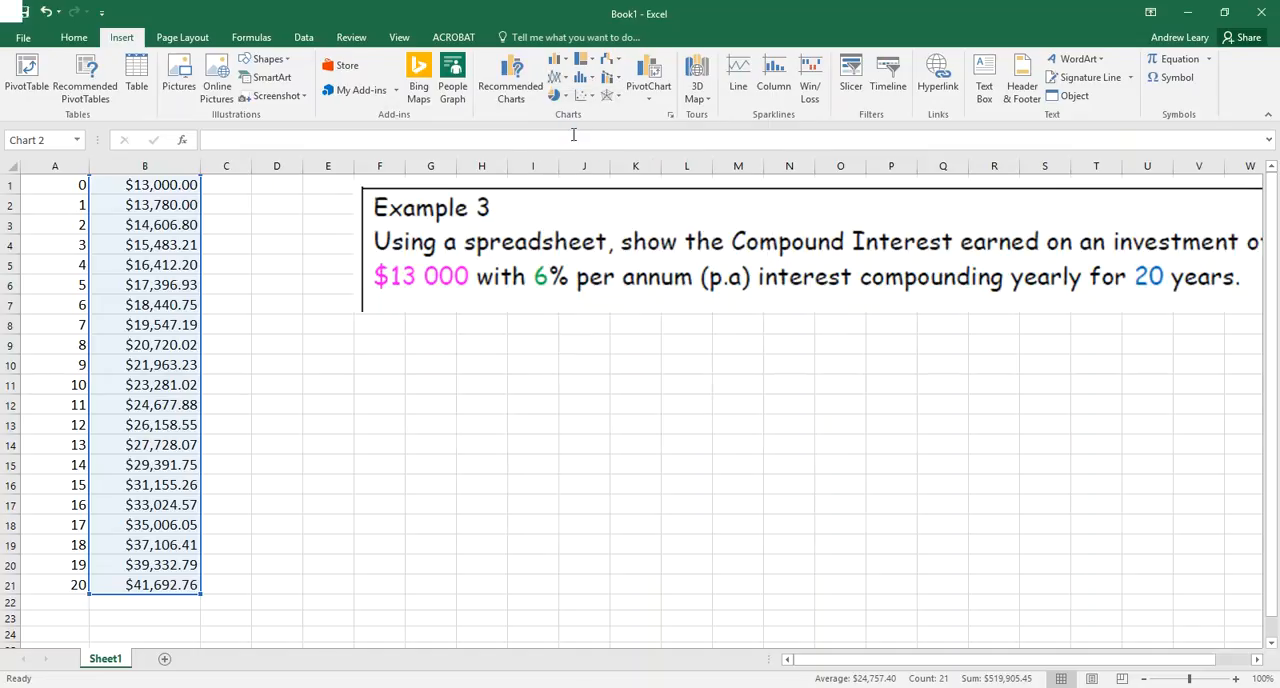
drag(601, 330, 436, 347)
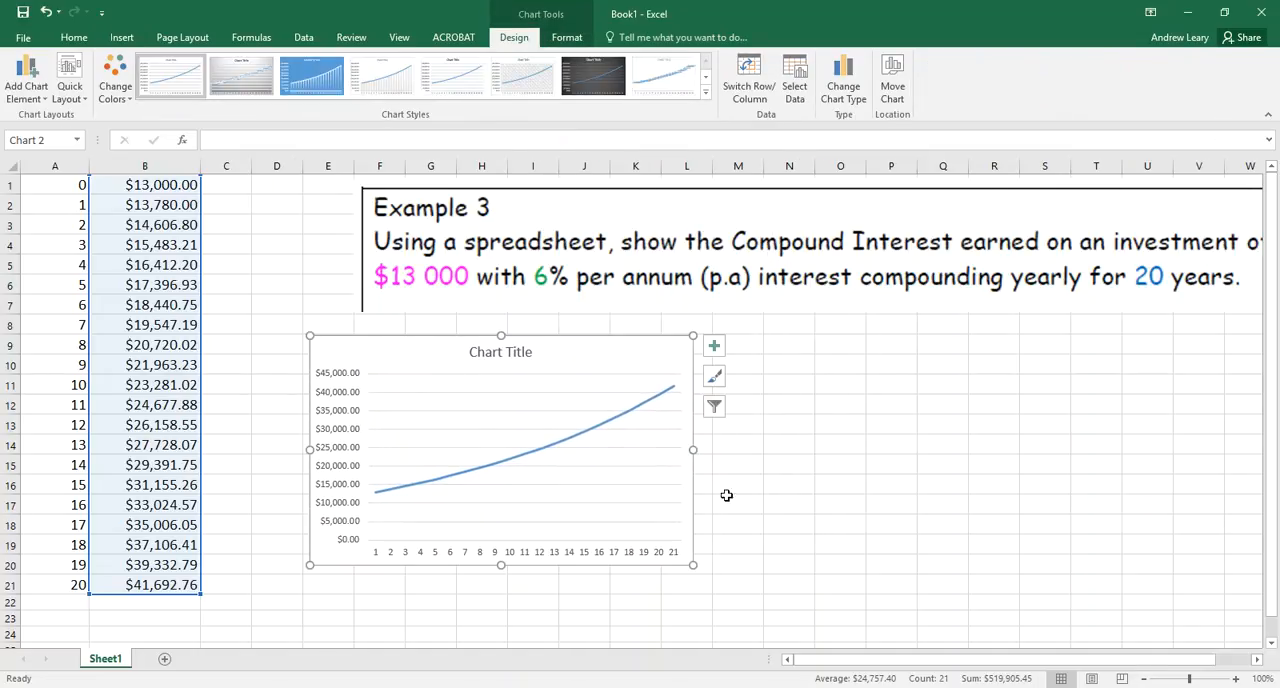
drag(694, 566, 828, 622)
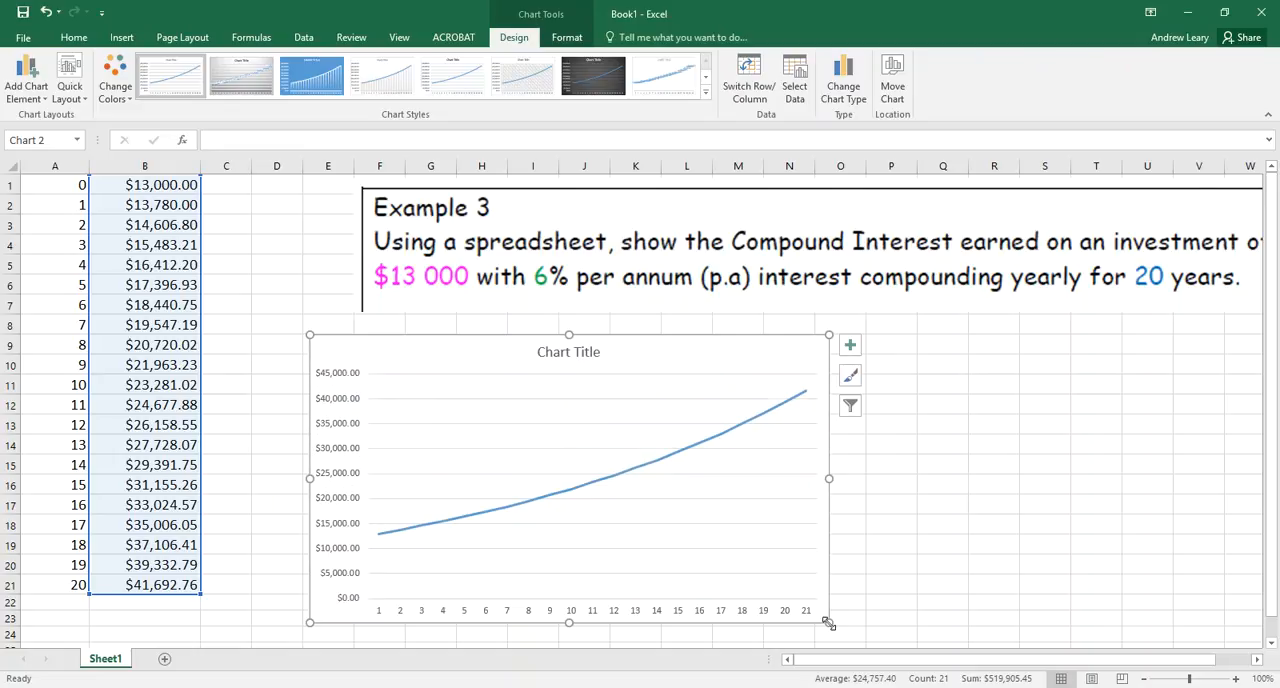
Replace the line chart's title with "Compound Interest"
click(587, 352)
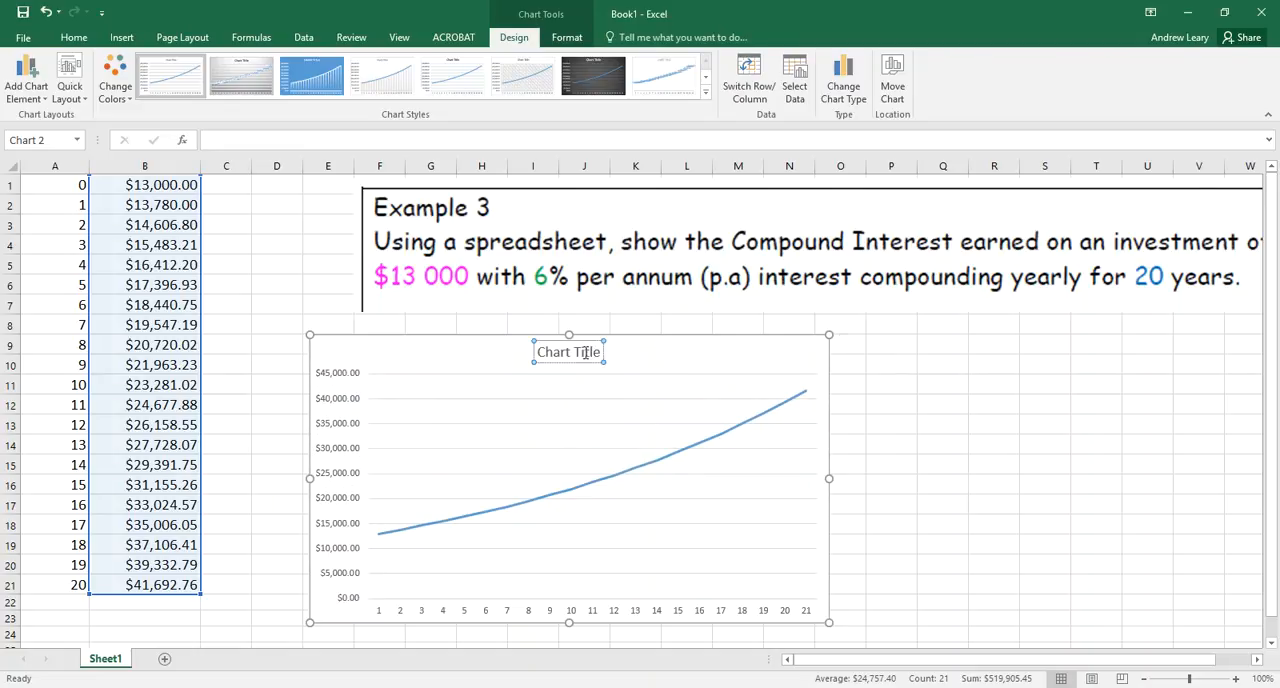
click(585, 352)
key(shift+Right)
key(shift+Right)
key(shift+Right)
key(shift+Right)
key(shift+Right)
key(shift+Right)
key(shift+Right)
key(shift+Right)
key(shift+Right)
key(shift+Right)
key(shift+Right)
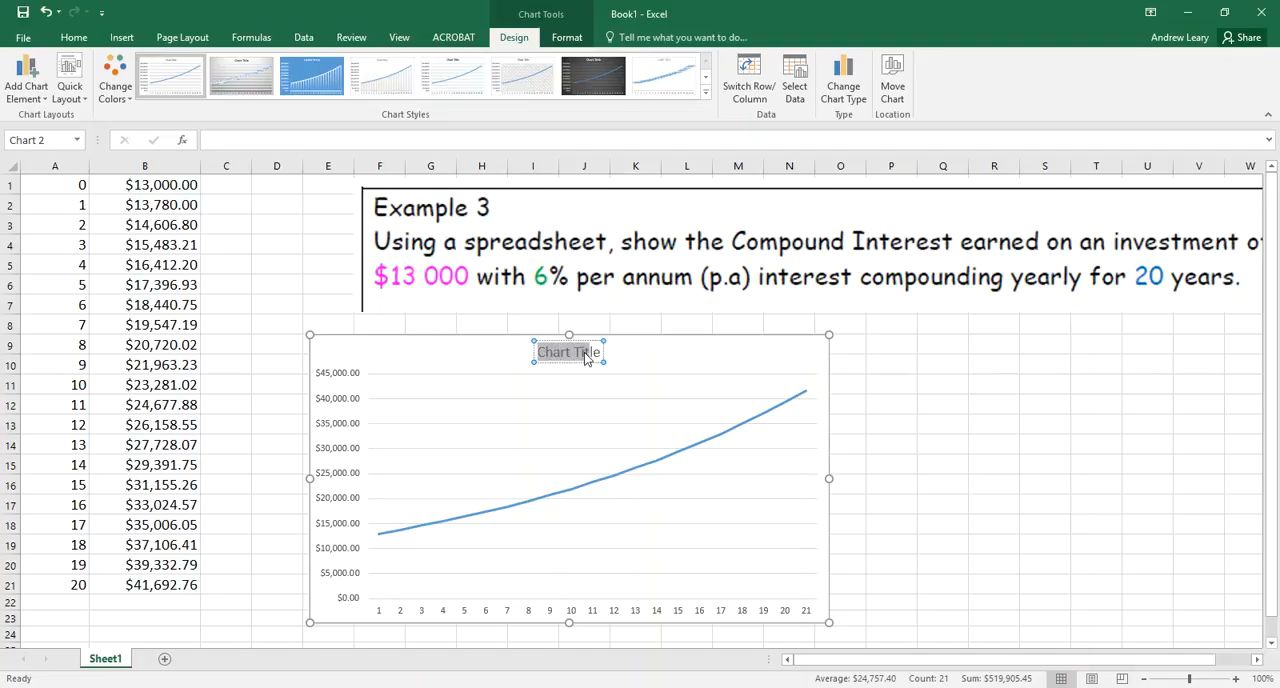
text(Comp)
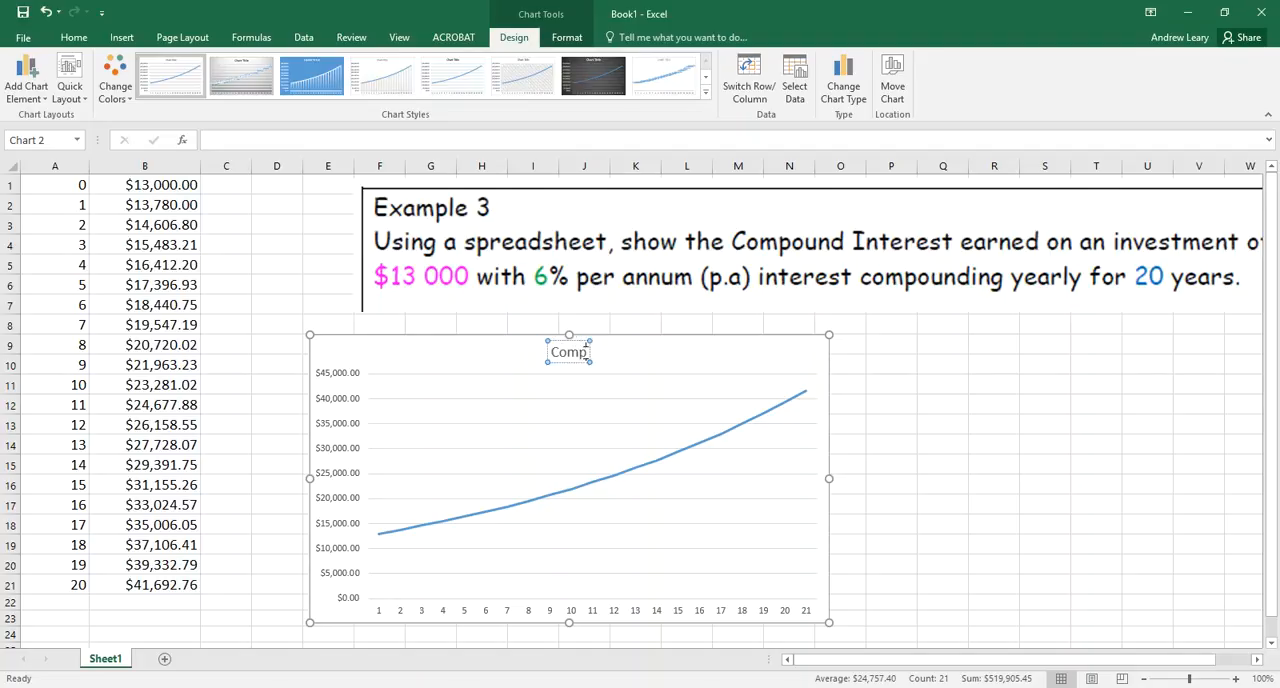
text(ound Interest)
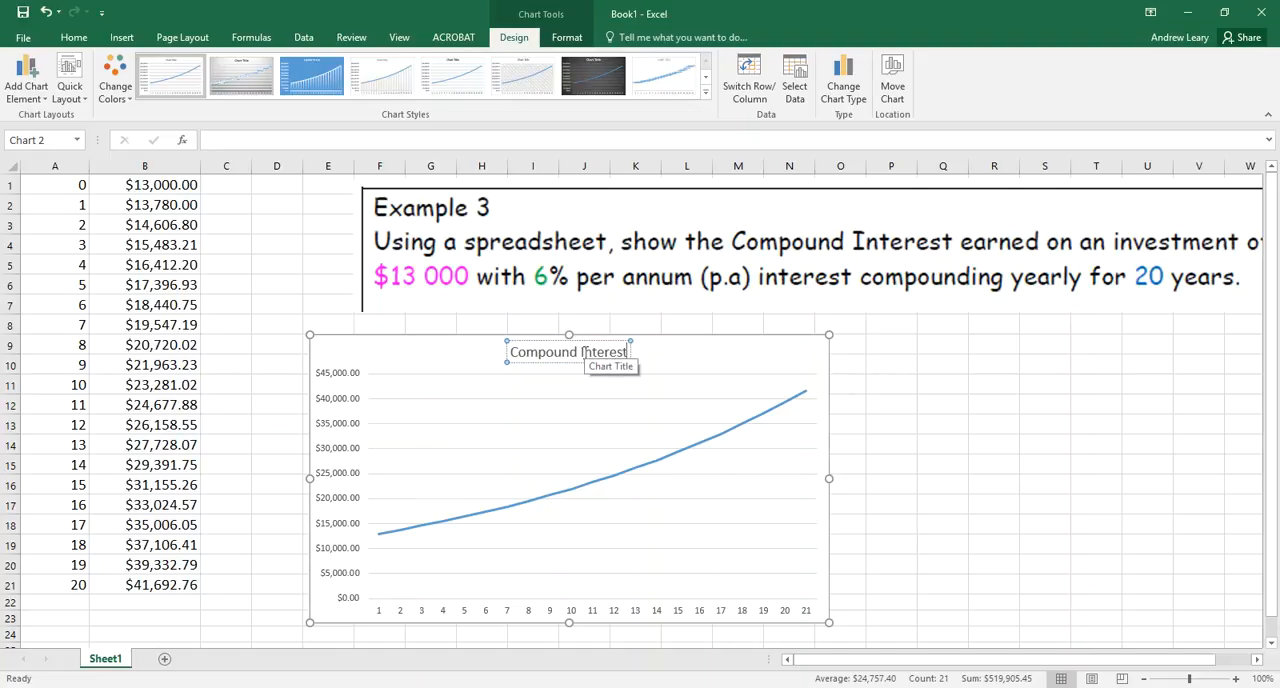
key(Return)
key(BackSpace)
click(694, 362)
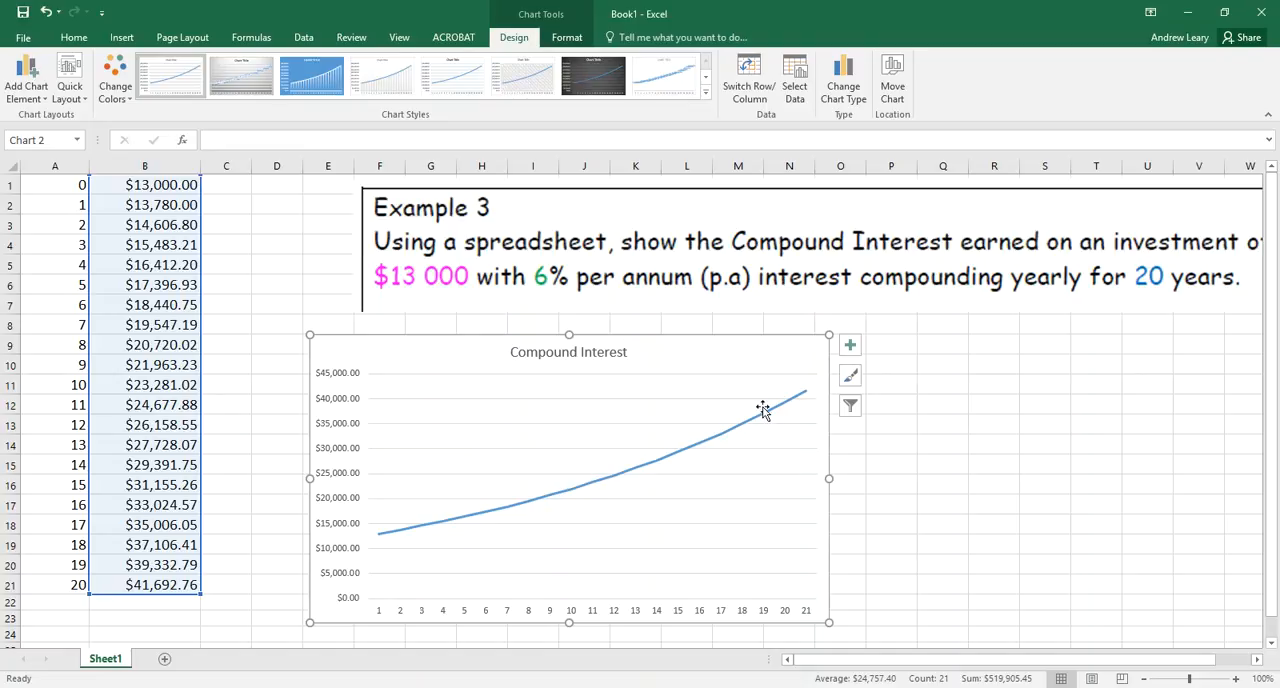
Move the Example 3 picture closer to column B, above the chart, and check the first and last amounts in B1 and B21
mouse_move(808, 398)
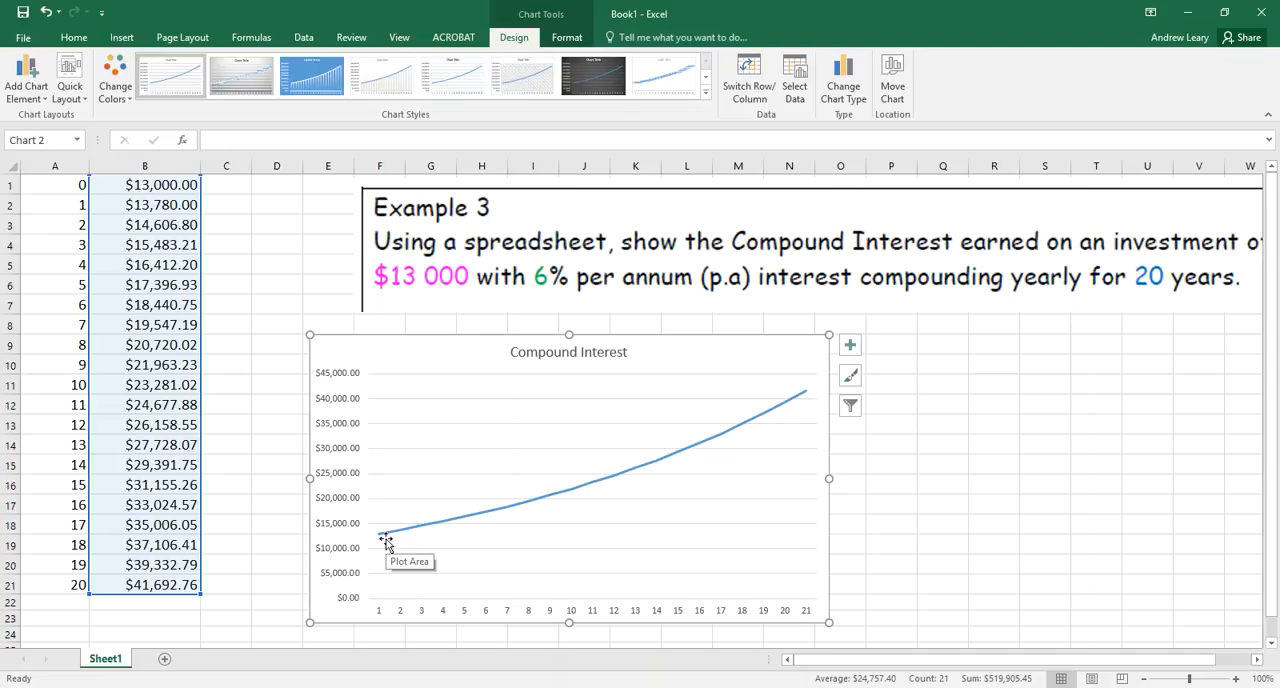
drag(579, 259, 465, 255)
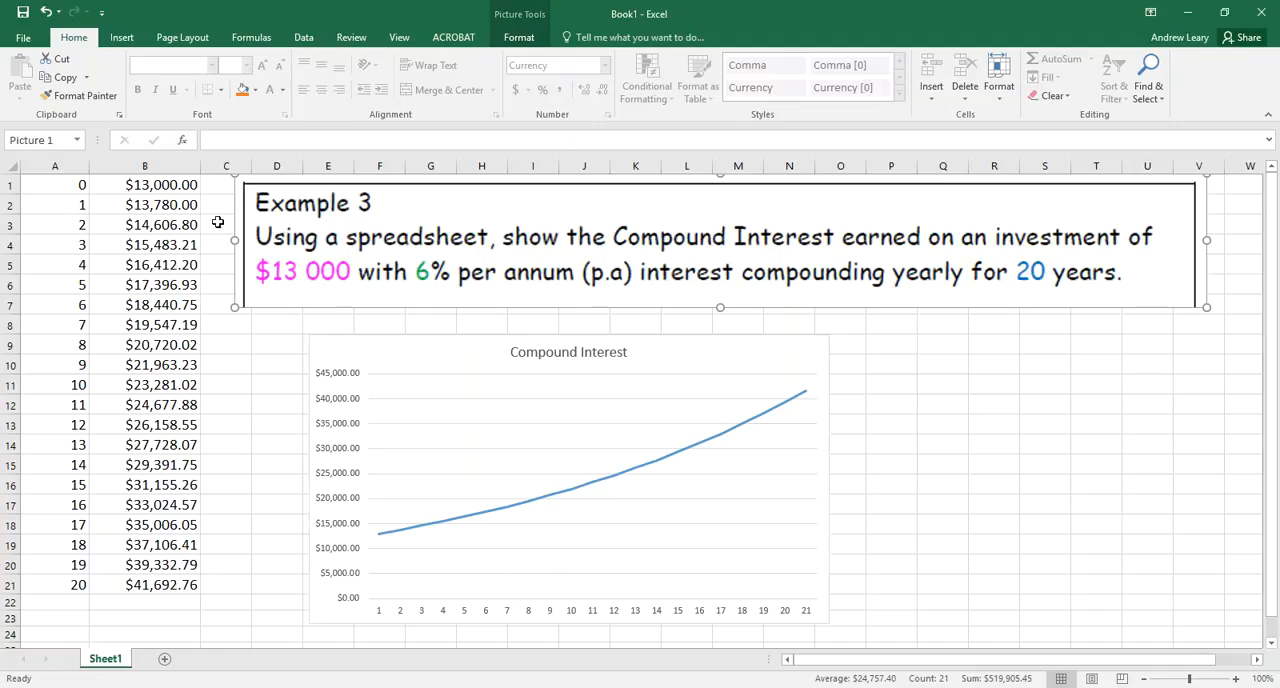
click(167, 190)
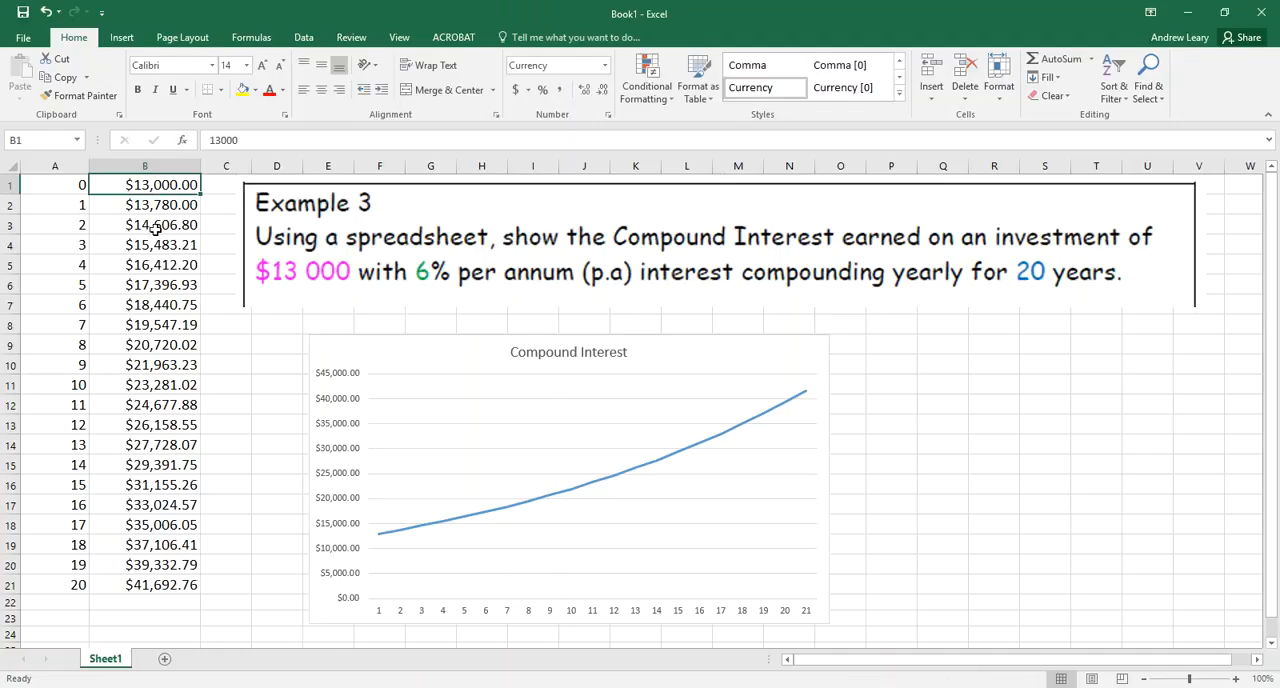
click(149, 586)
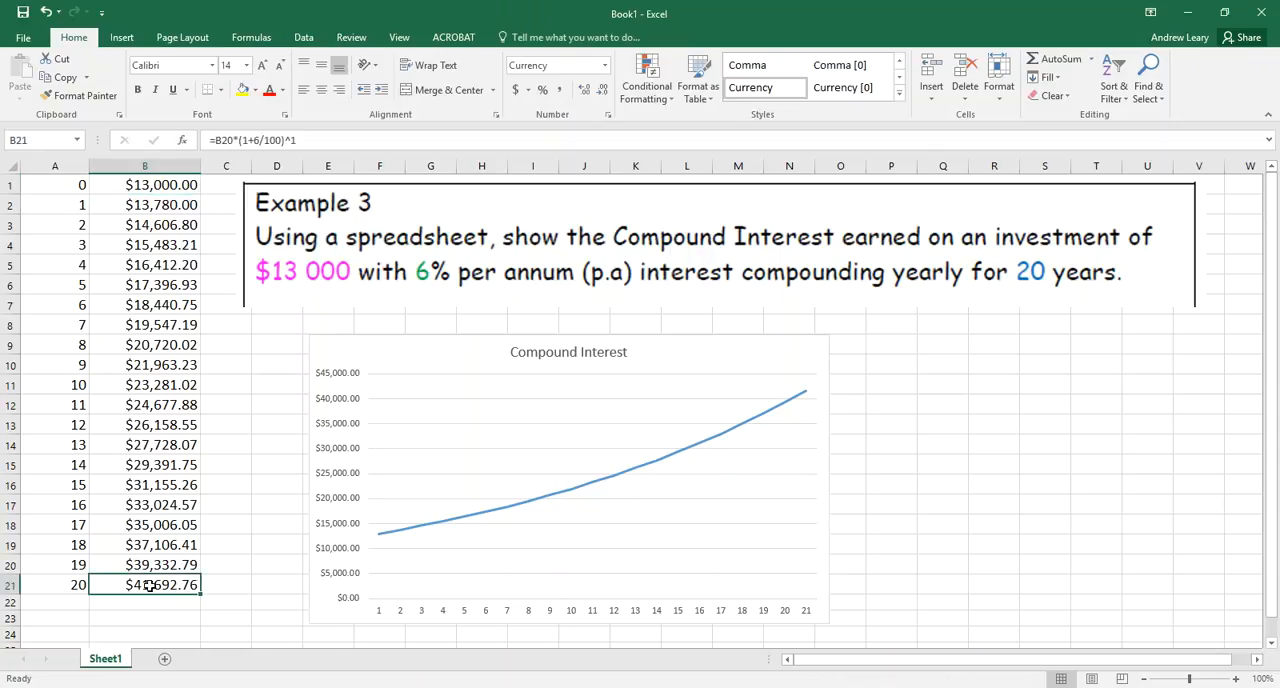